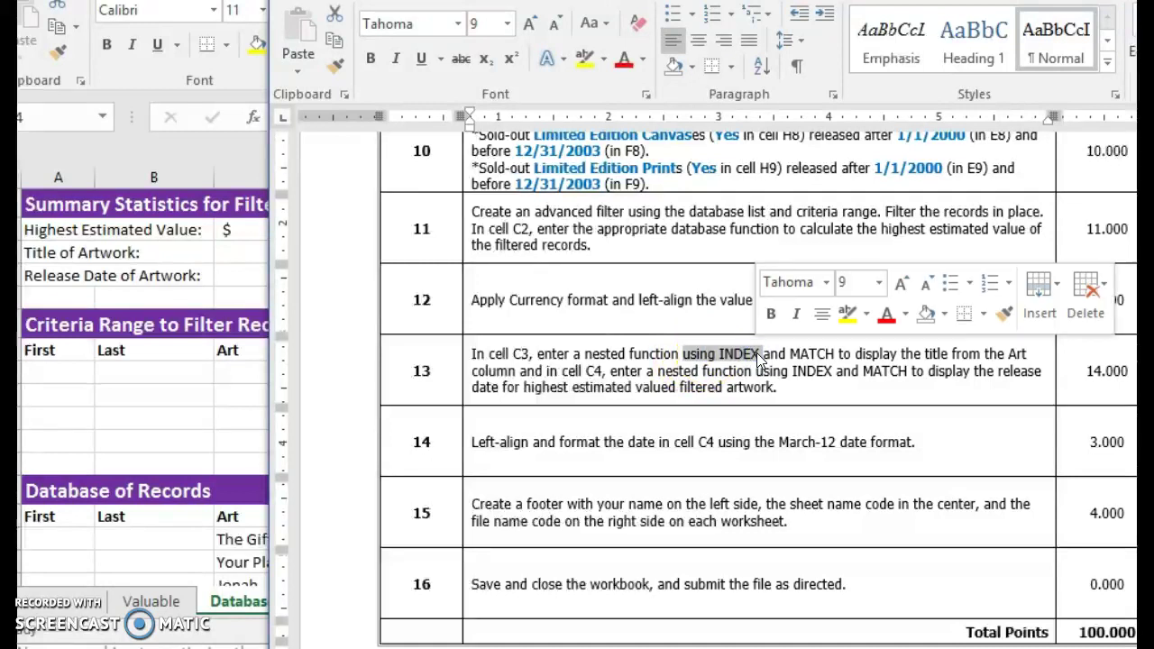
Read instruction 13 in the Word document about cells C3 and C4, then switch to the Excel workbook and inspect cell C2's formula.
left_click_drag(762, 355, 838, 354)
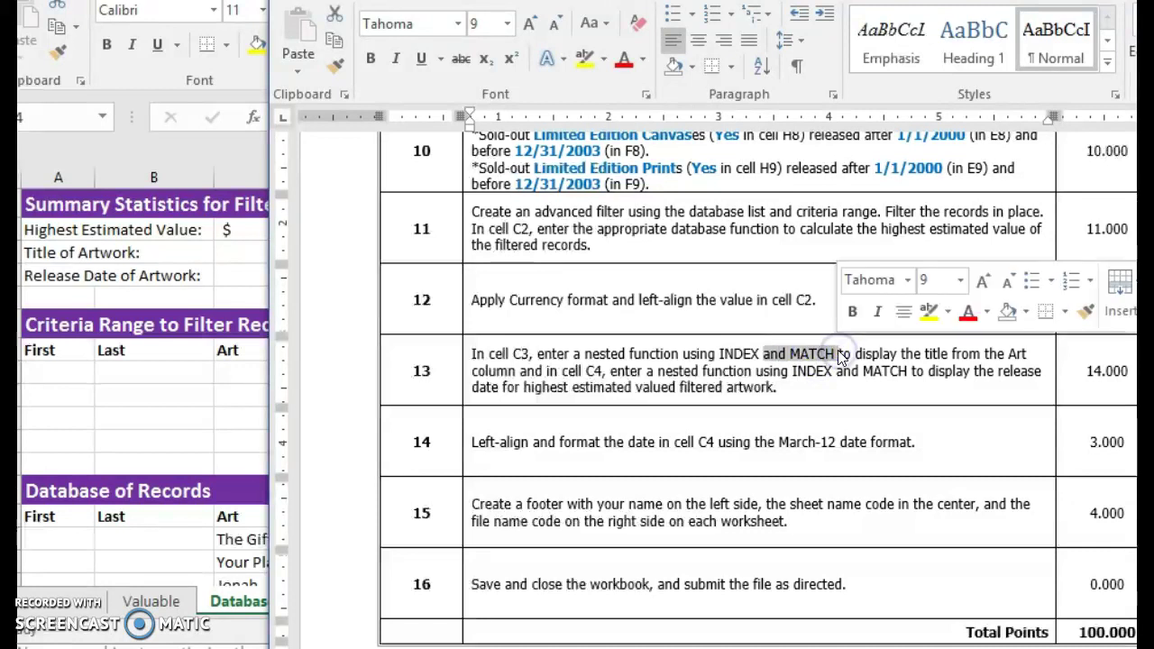
left_click_drag(762, 354, 683, 354)
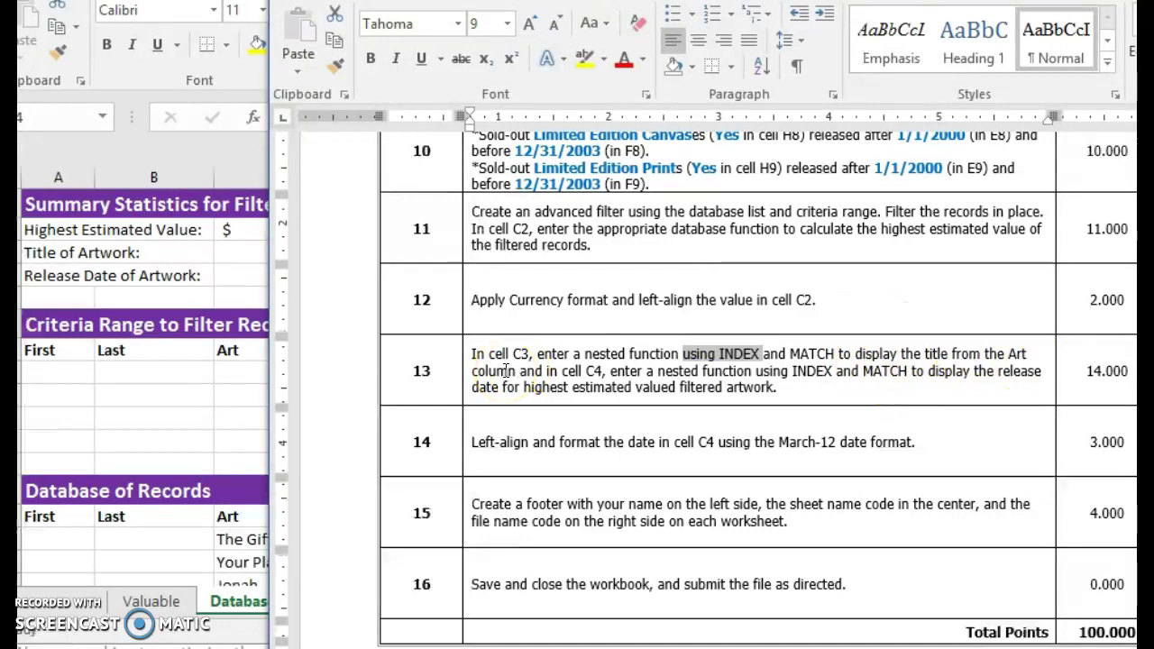
left_click_drag(863, 370, 907, 370)
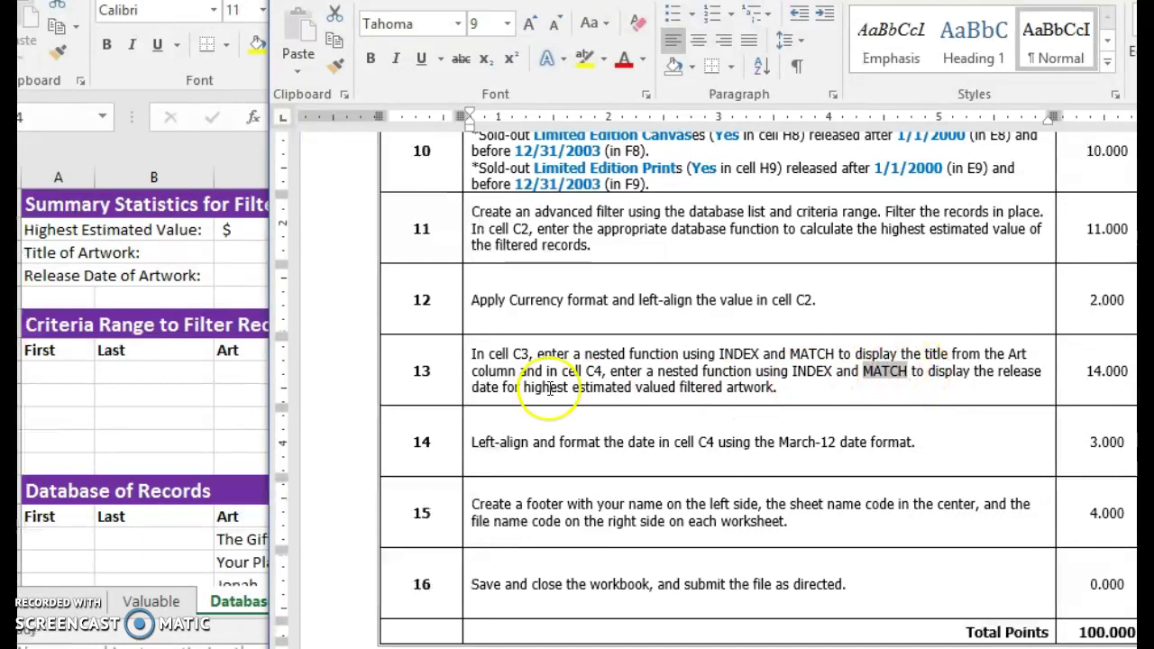
left_click_drag(523, 388, 773, 387)
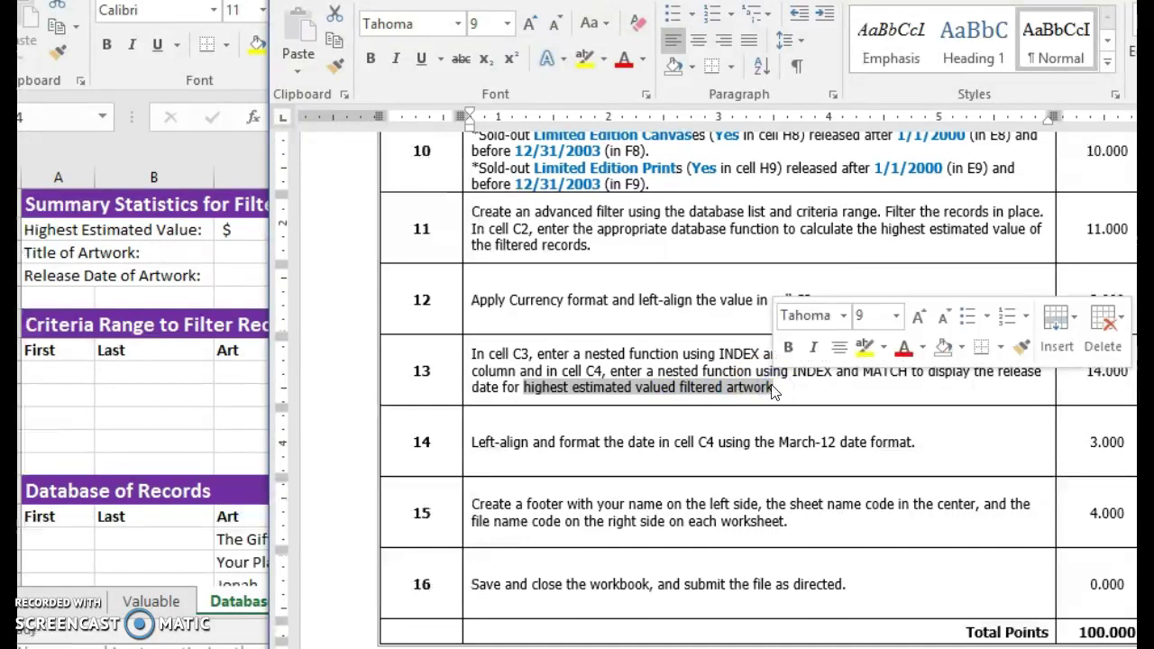
left_click(157, 289)
left_click(440, 253)
left_click(460, 230)
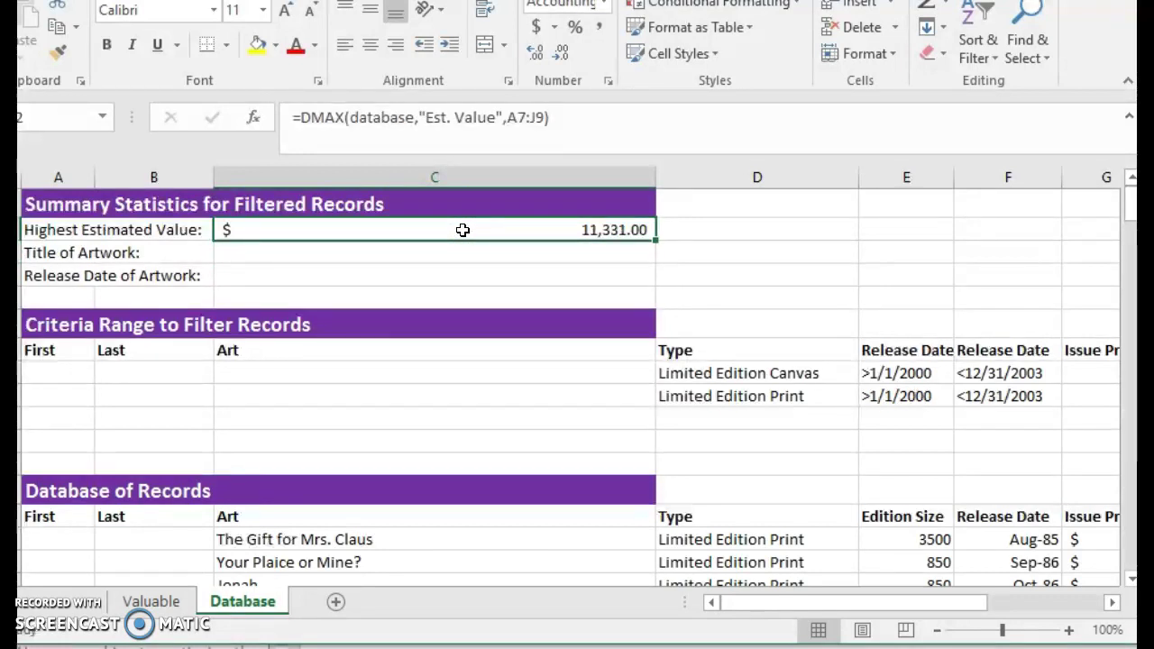
Begin an INDEX formula in cell C3 with the named range database as its array.
left_click(451, 252)
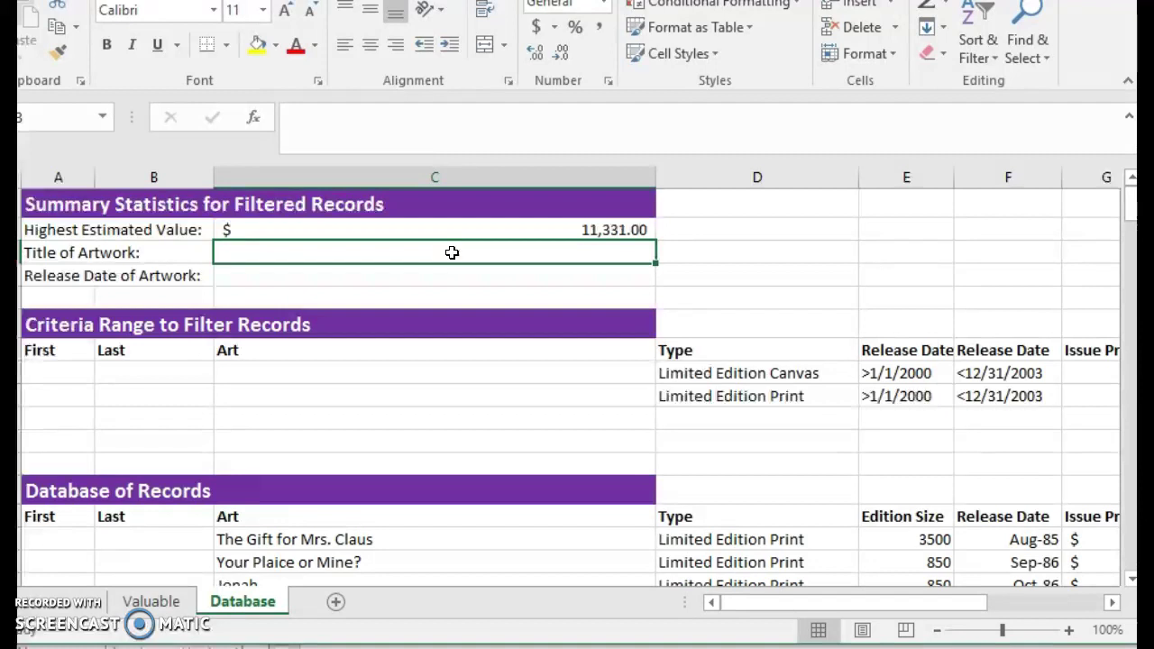
type("=in")
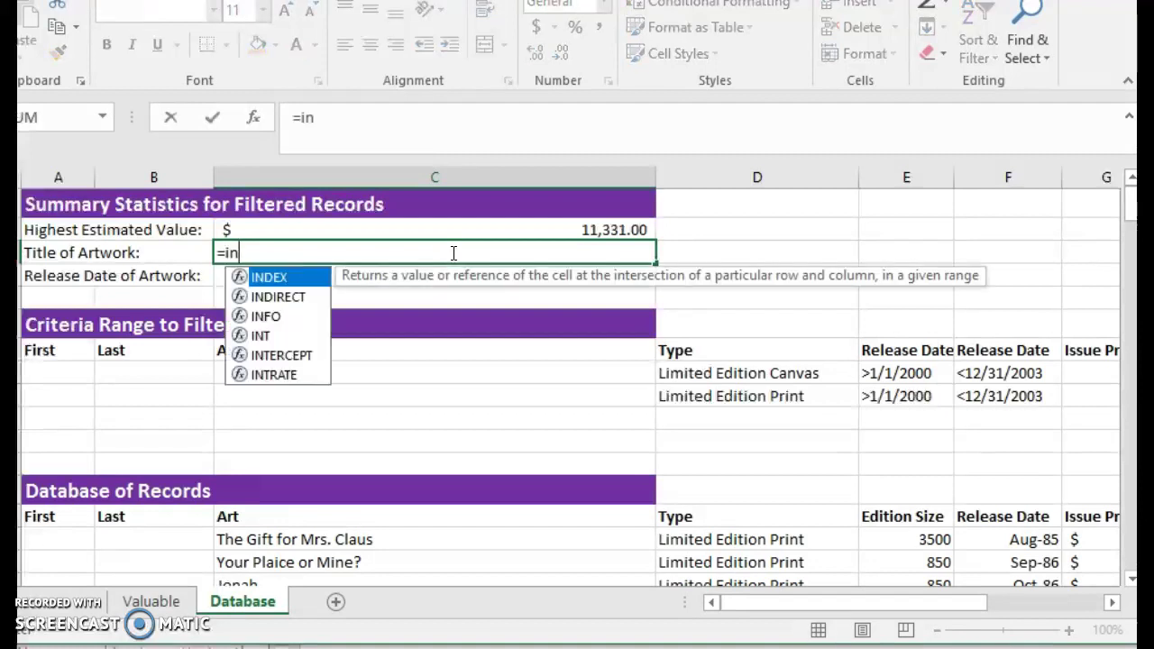
key("Tab")
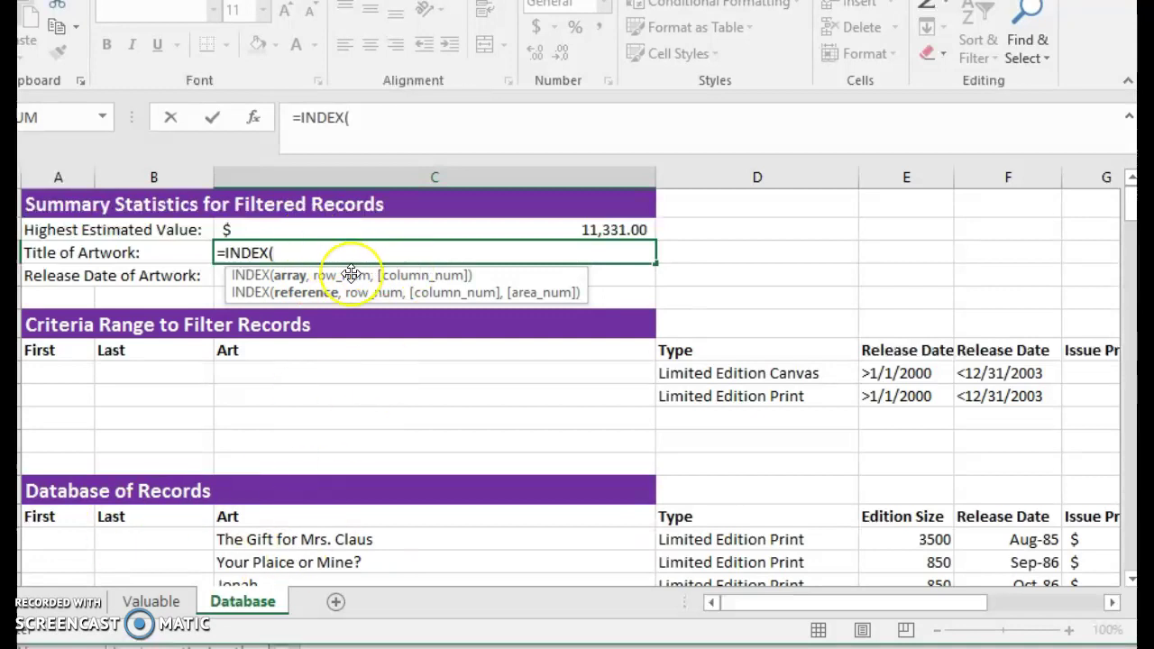
type("dat")
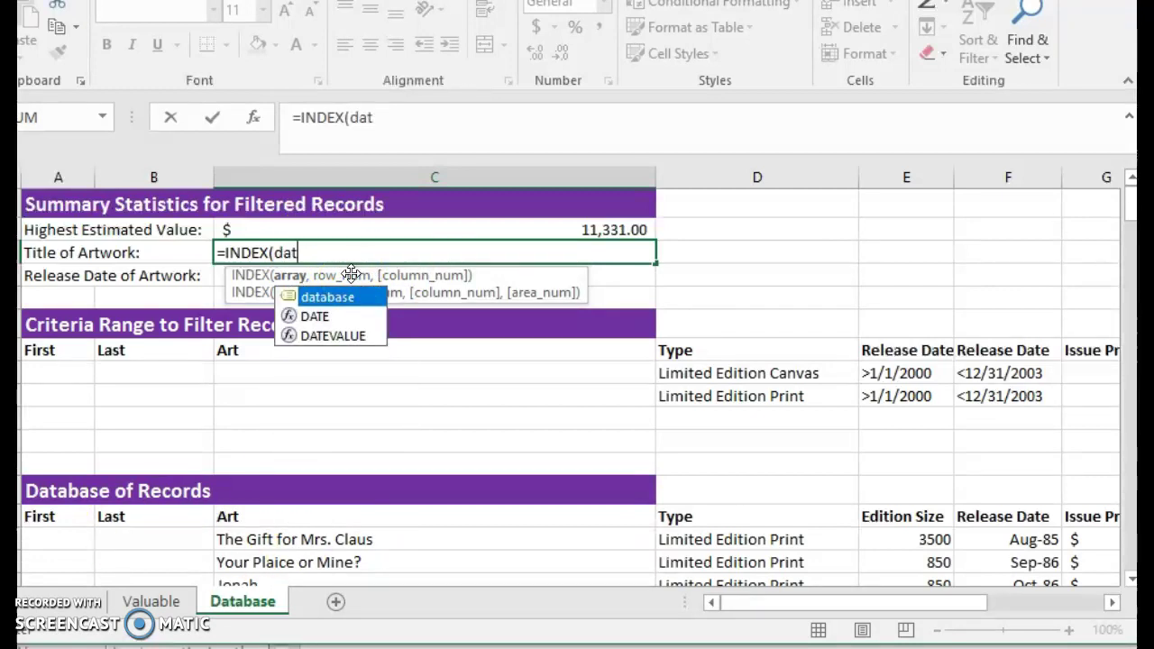
key("Tab")
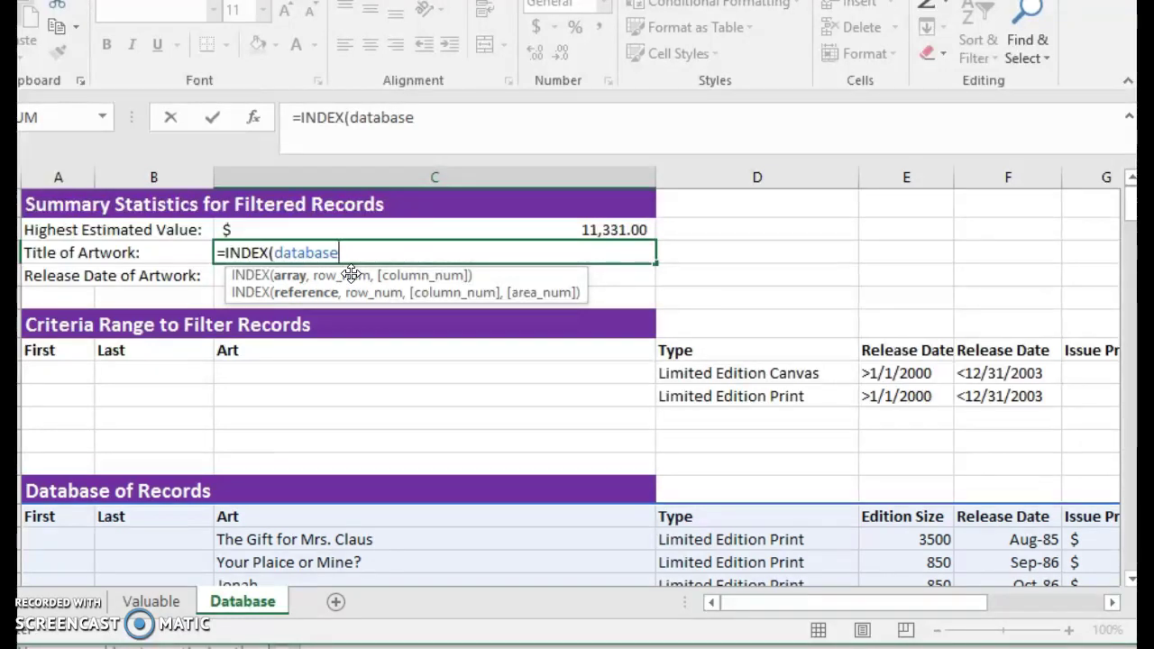
type(",")
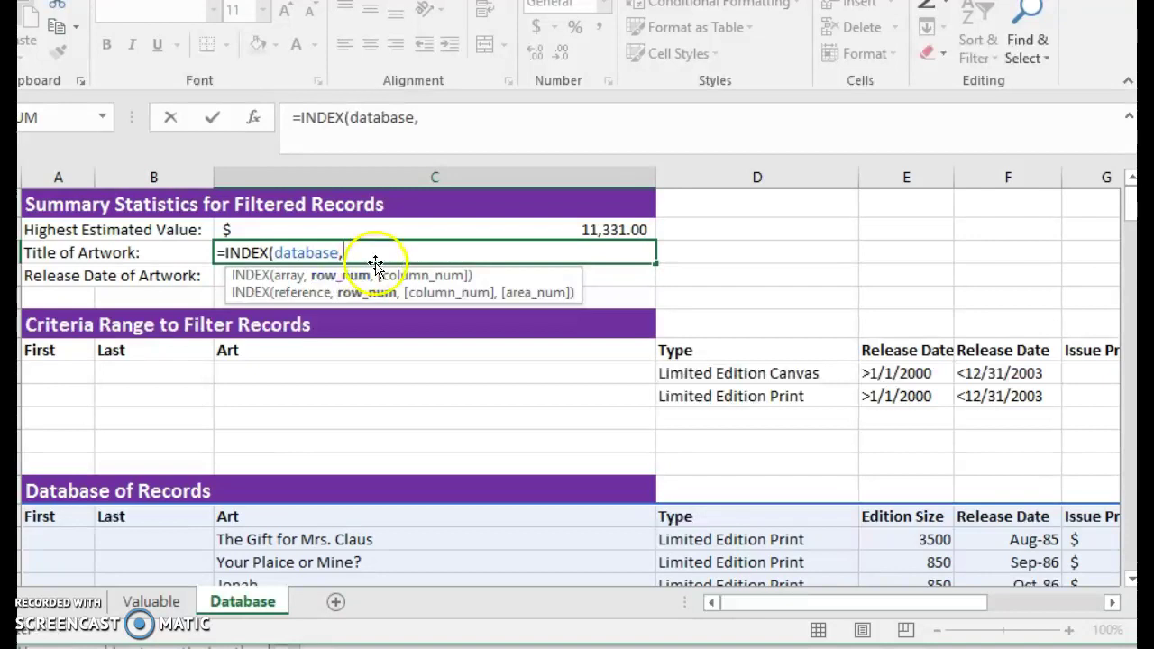
Nest a MATCH function as the row number in the C3 formula, with C$2 as the lookup value.
type("MATCH")
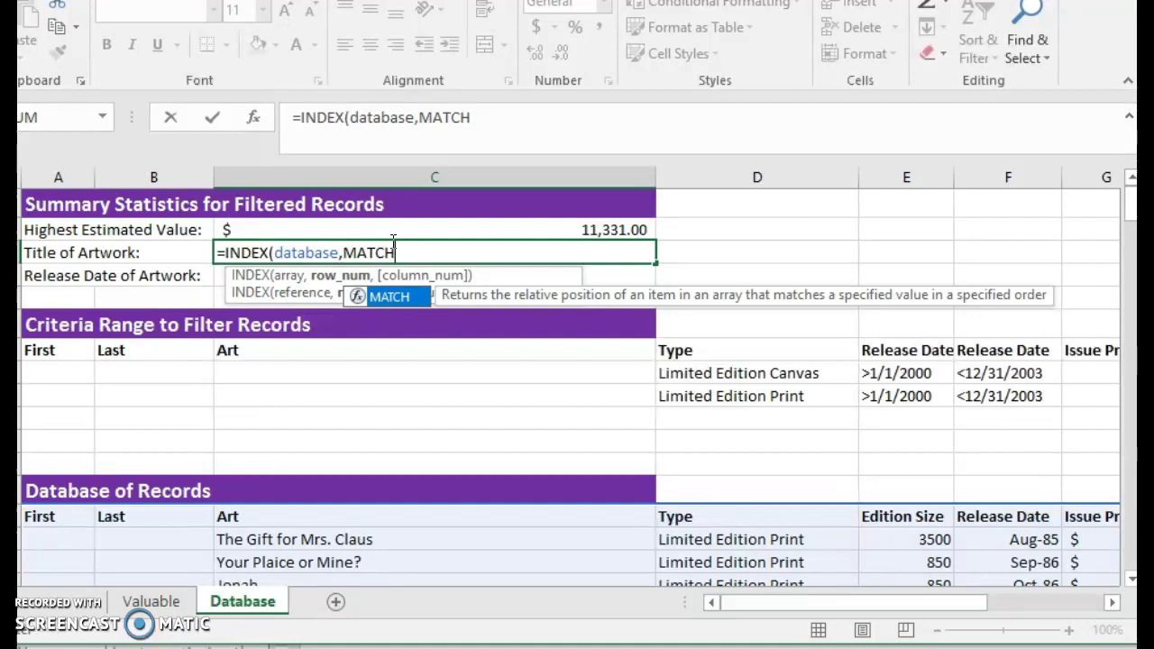
type("(")
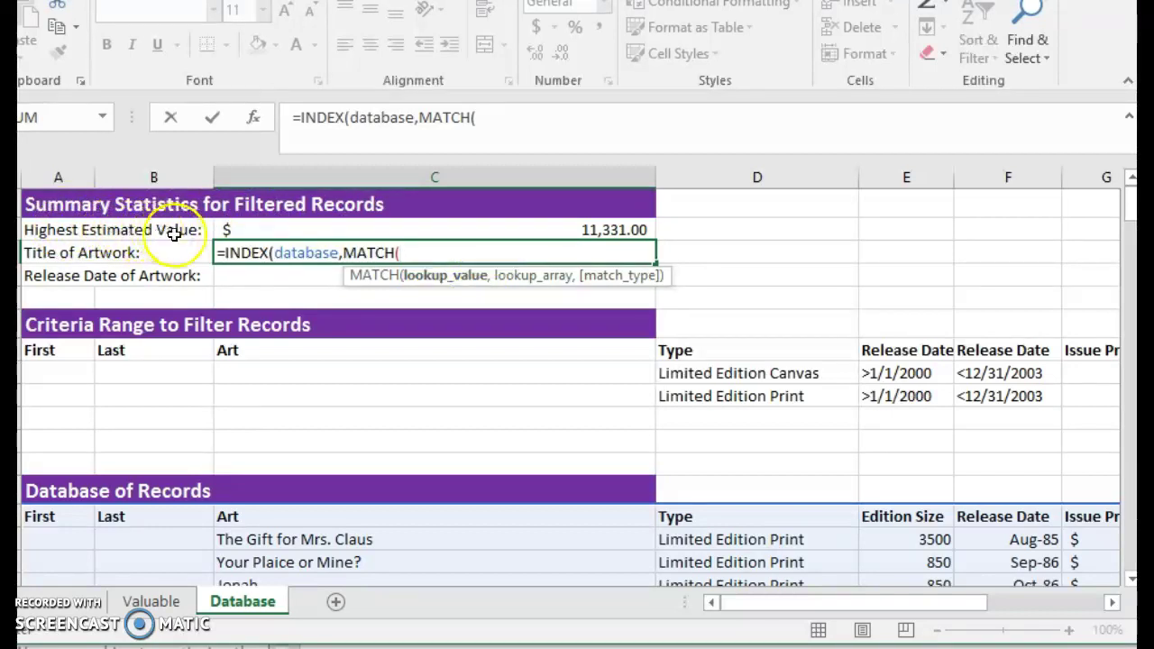
left_click(529, 230)
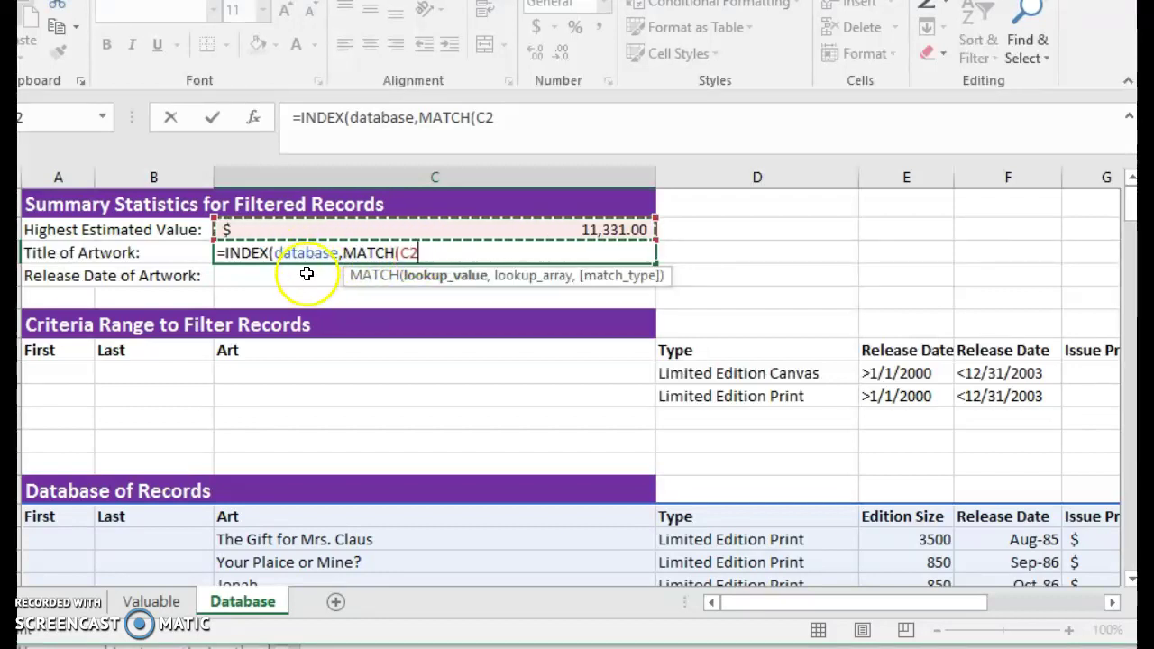
left_click(485, 117)
type("$")
left_click(562, 117)
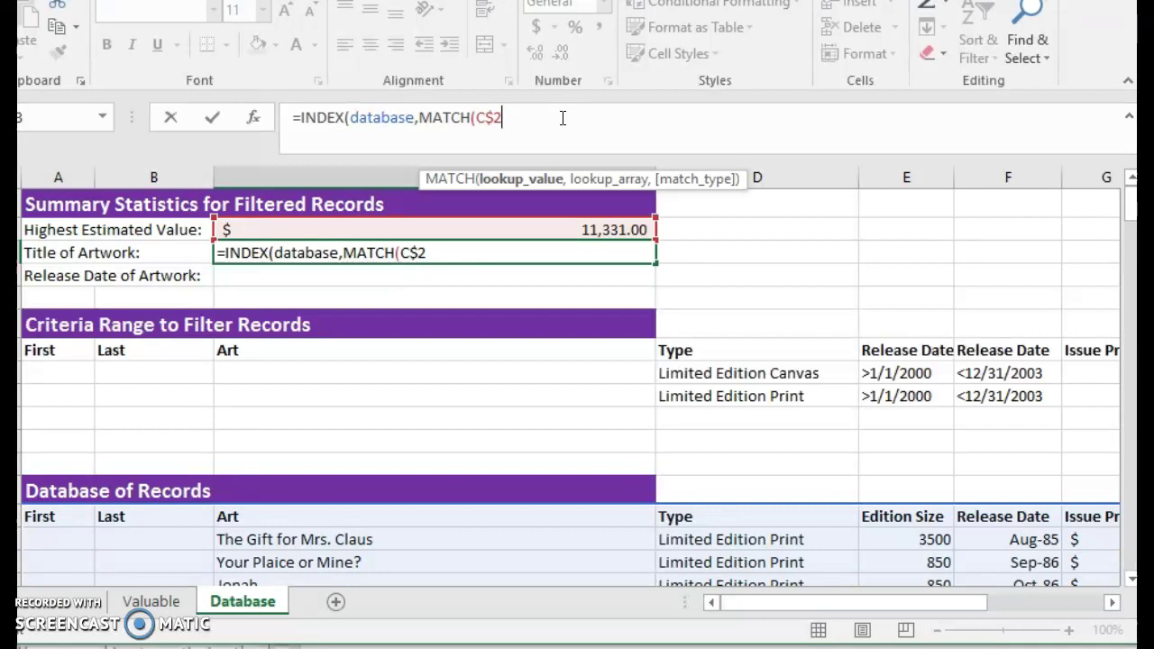
Set the MATCH lookup array to the Est. Value column as the absolute range $I$14:$I$178.
type(",")
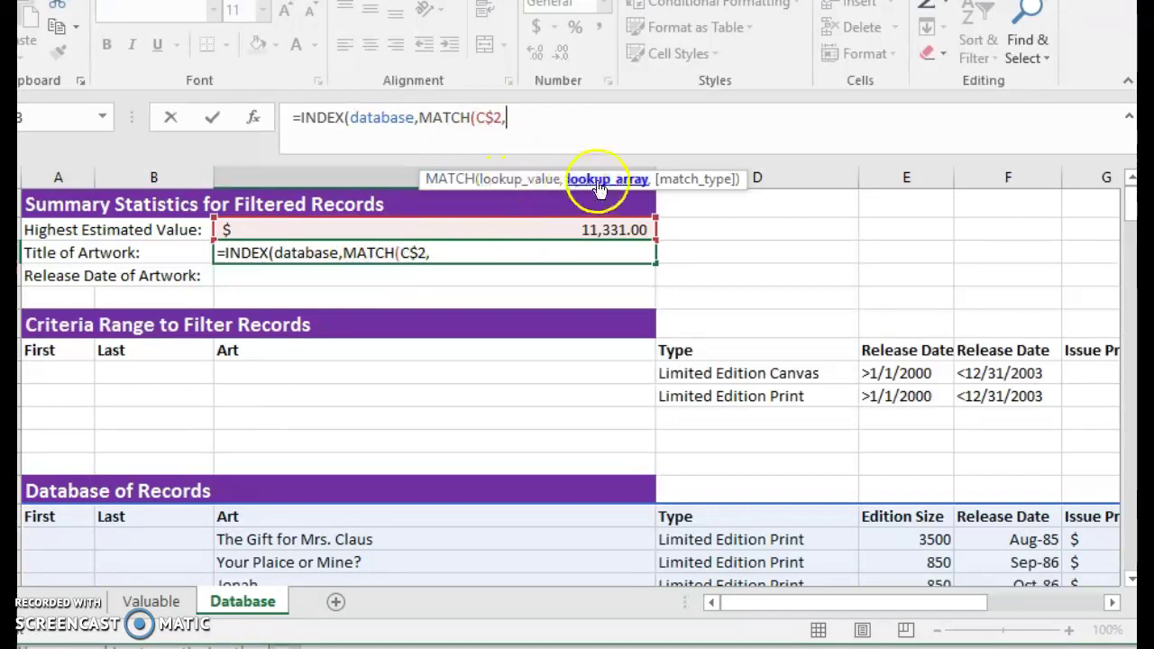
left_click(618, 181)
left_click(616, 183)
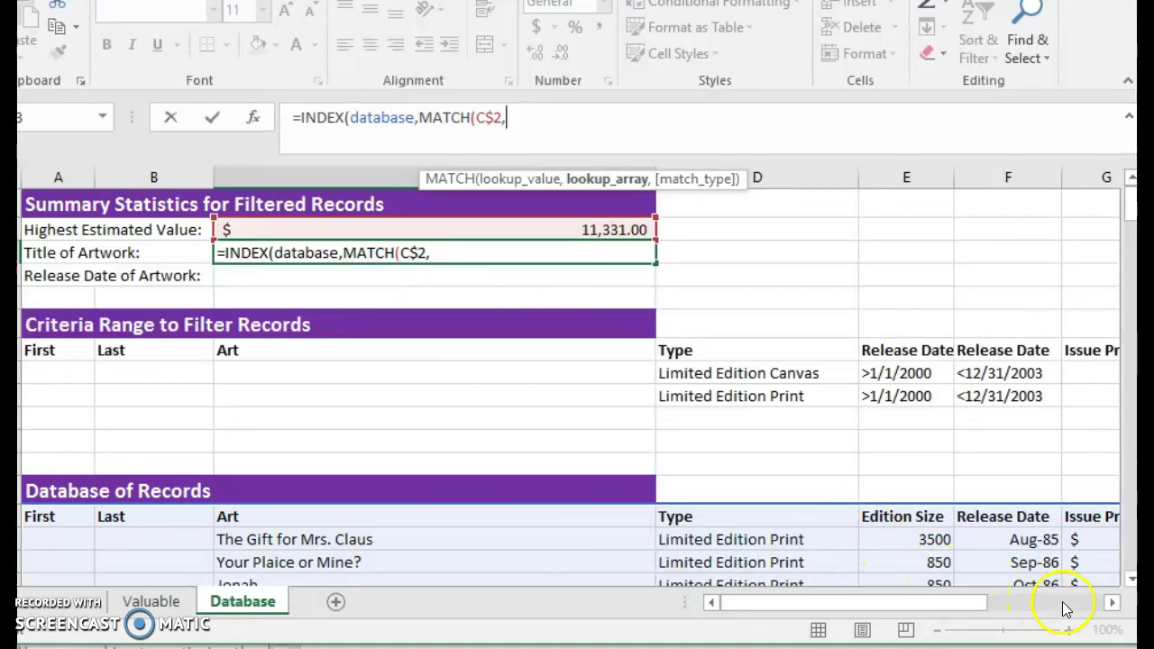
left_click(1110, 602)
left_click(1110, 602)
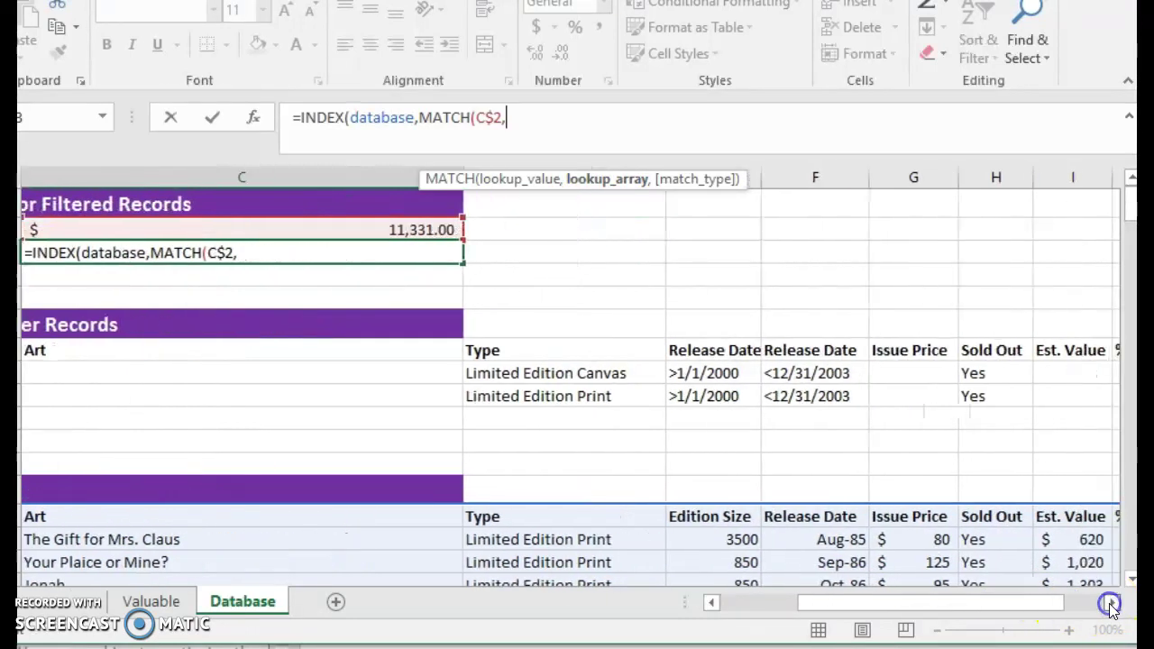
left_click(1110, 602)
mouse_move(632, 516)
left_mouse_down()
mouse_move(641, 487)
mouse_move(637, 630)
mouse_move(635, 534)
left_mouse_up()
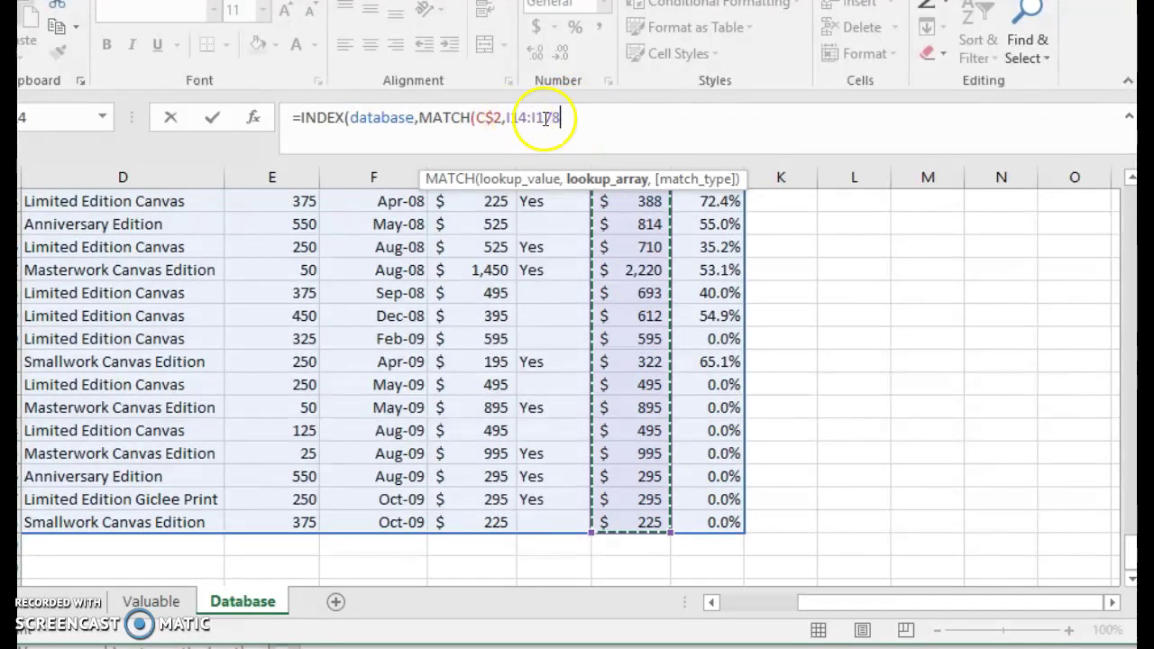
left_click_drag(574, 118, 505, 119)
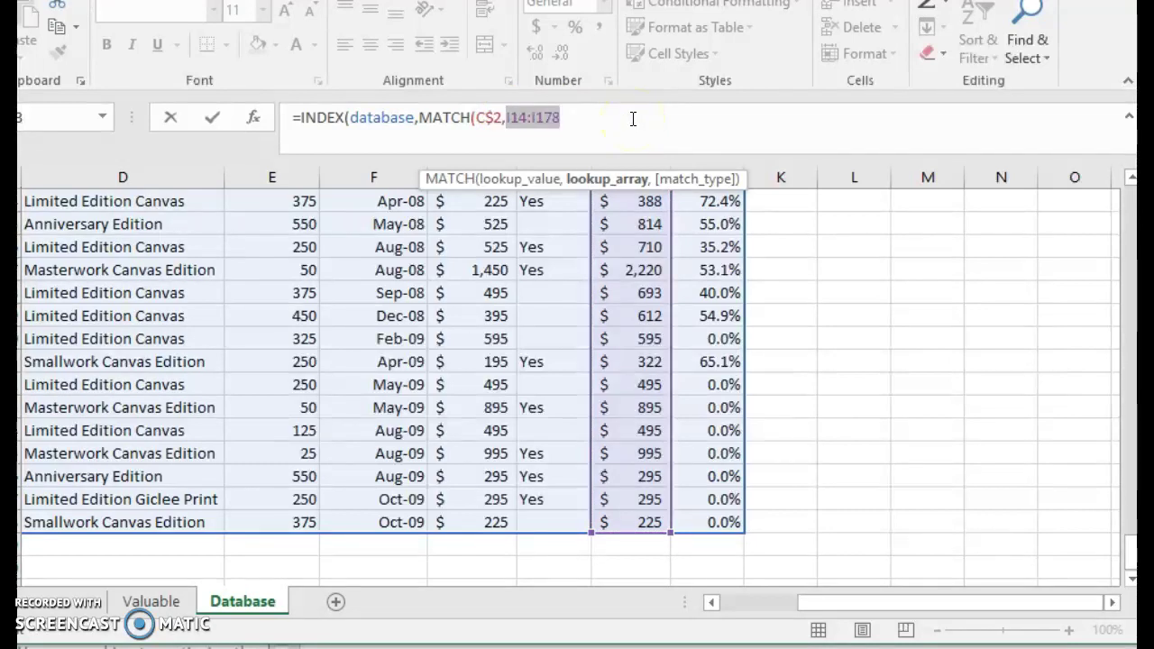
key("F4")
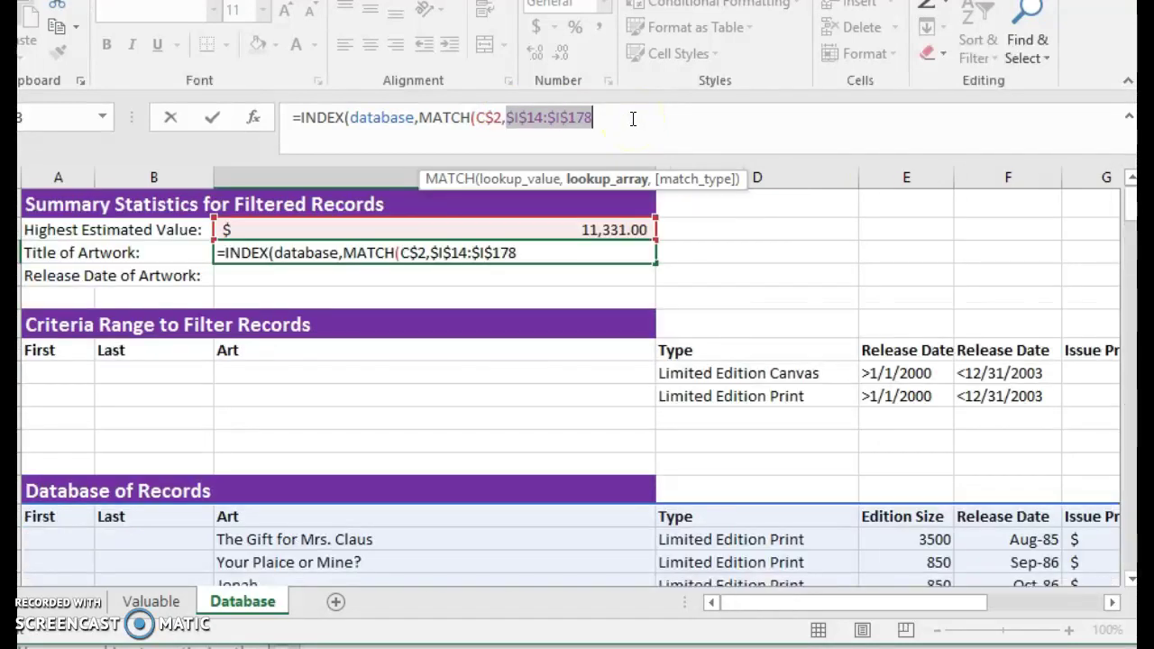
left_click(632, 118)
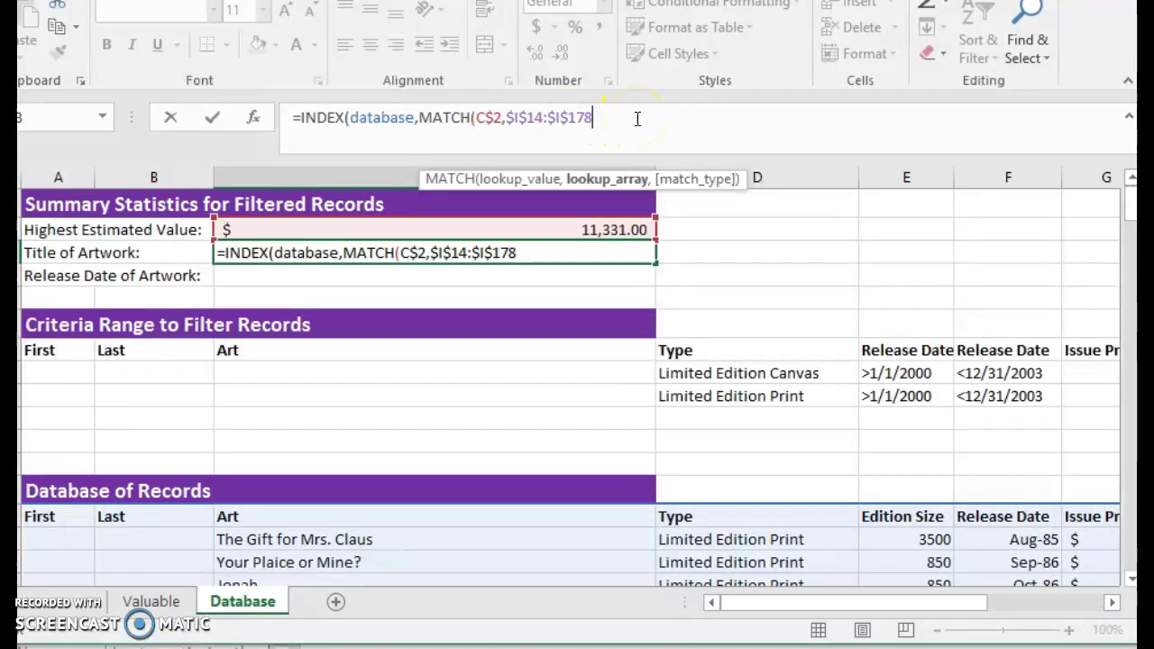
Complete the C3 formula with match type 0 for an exact match and column number 3 for the Art column.
type(",0")
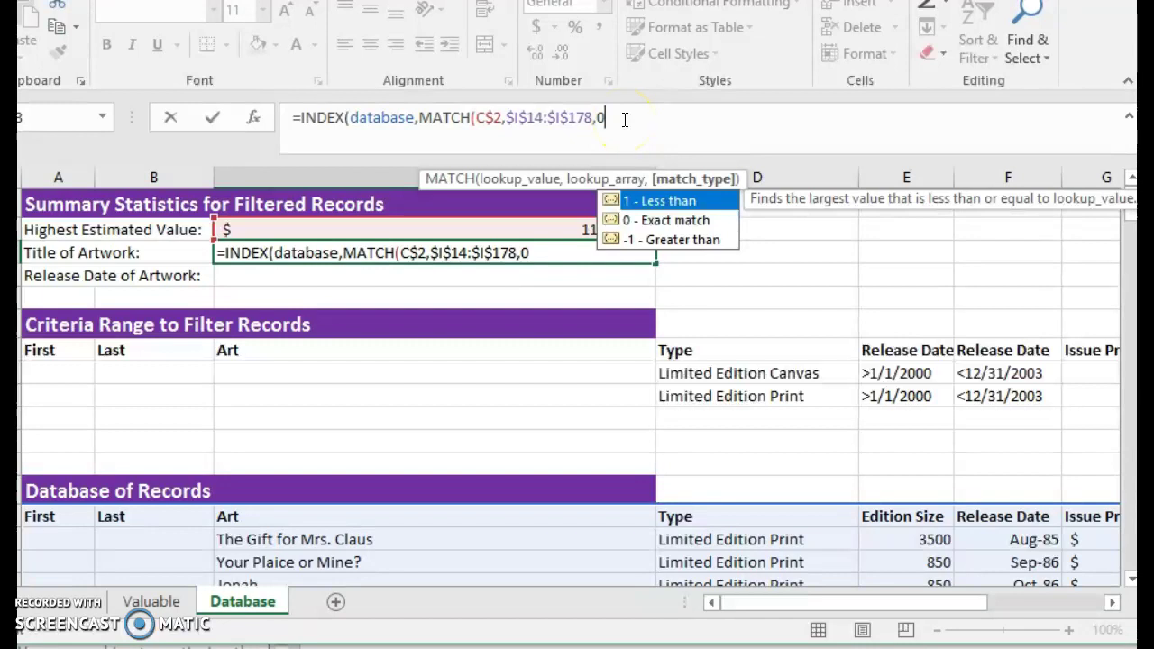
type(")")
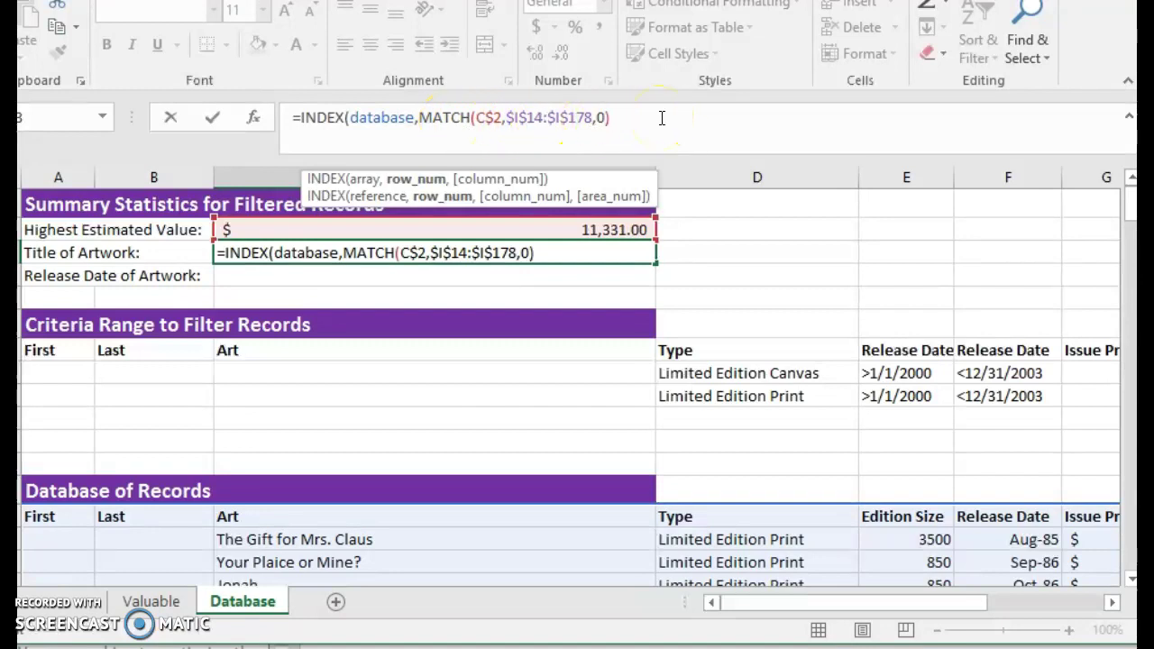
type(",")
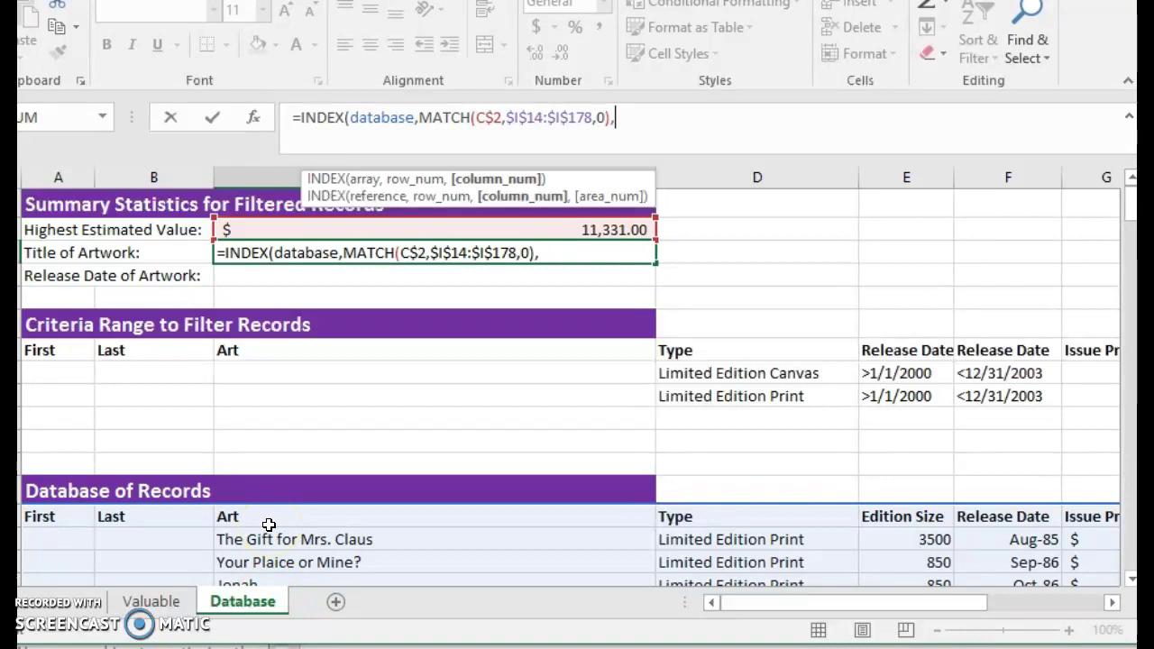
left_click(266, 530)
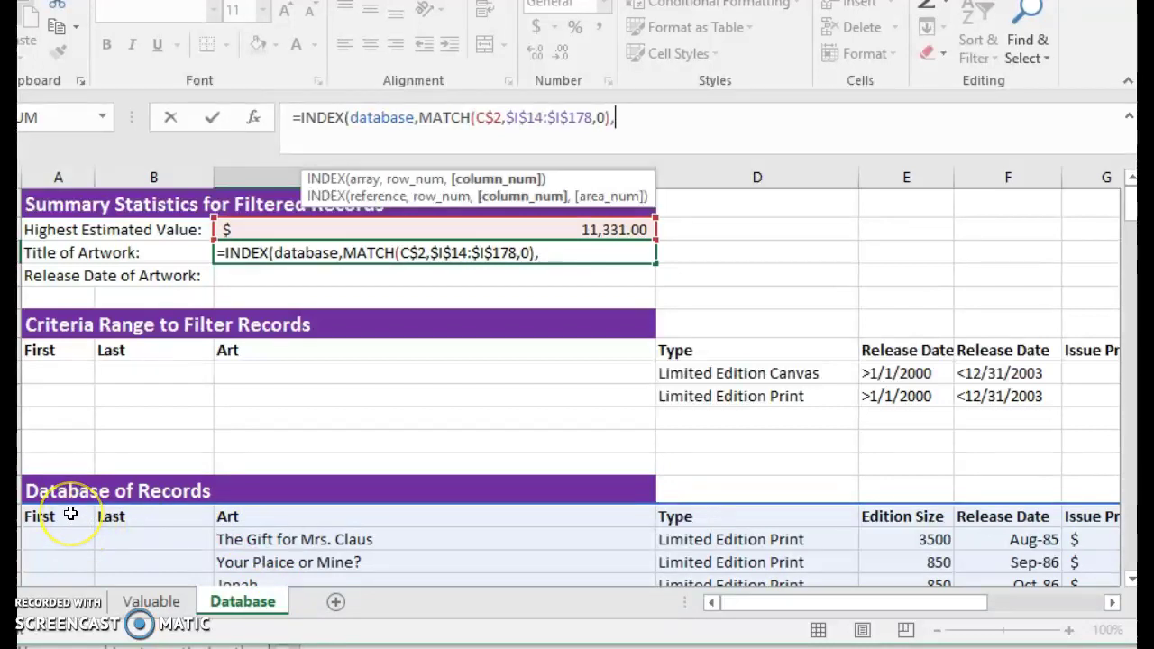
left_click(140, 599)
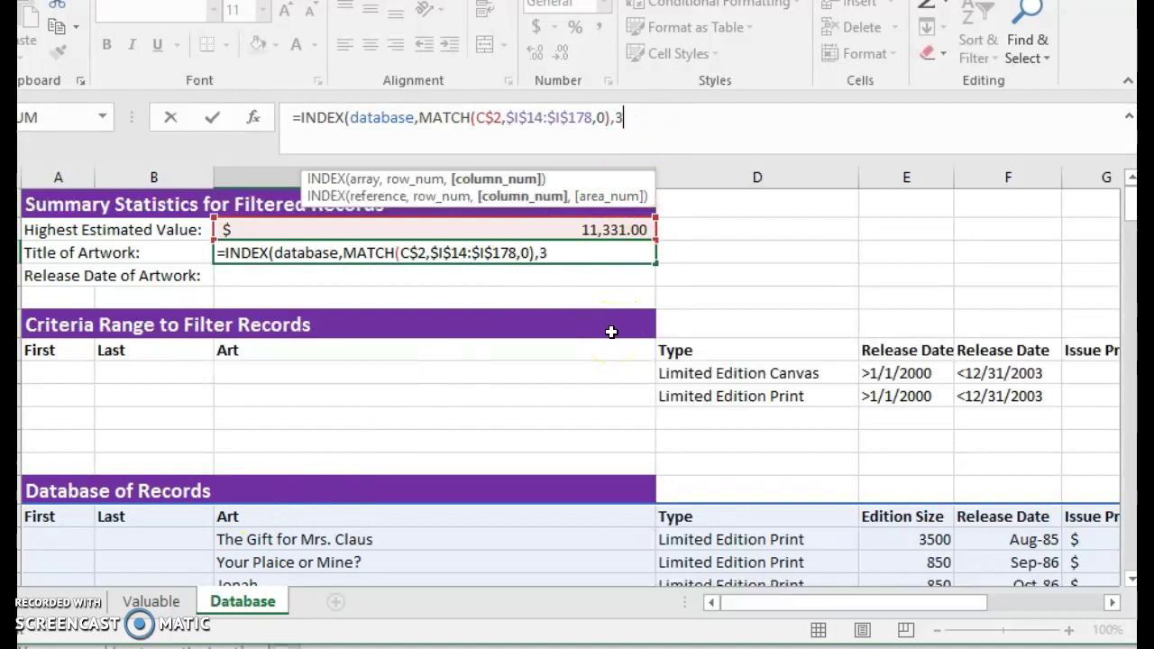
left_click(727, 110)
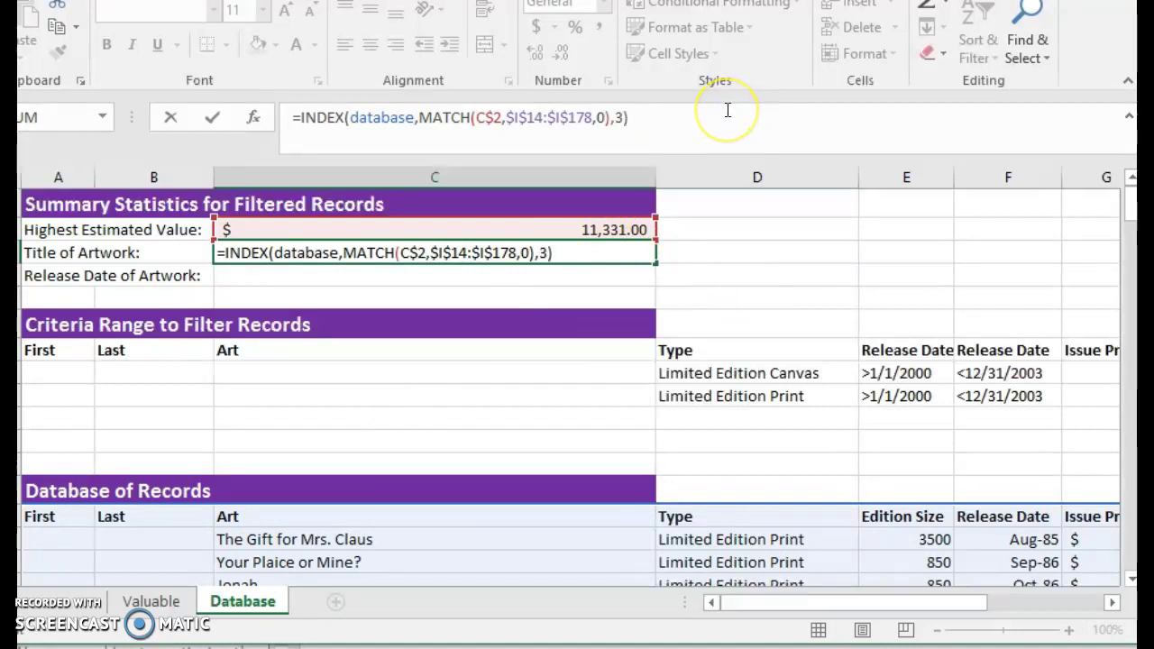
key("Return")
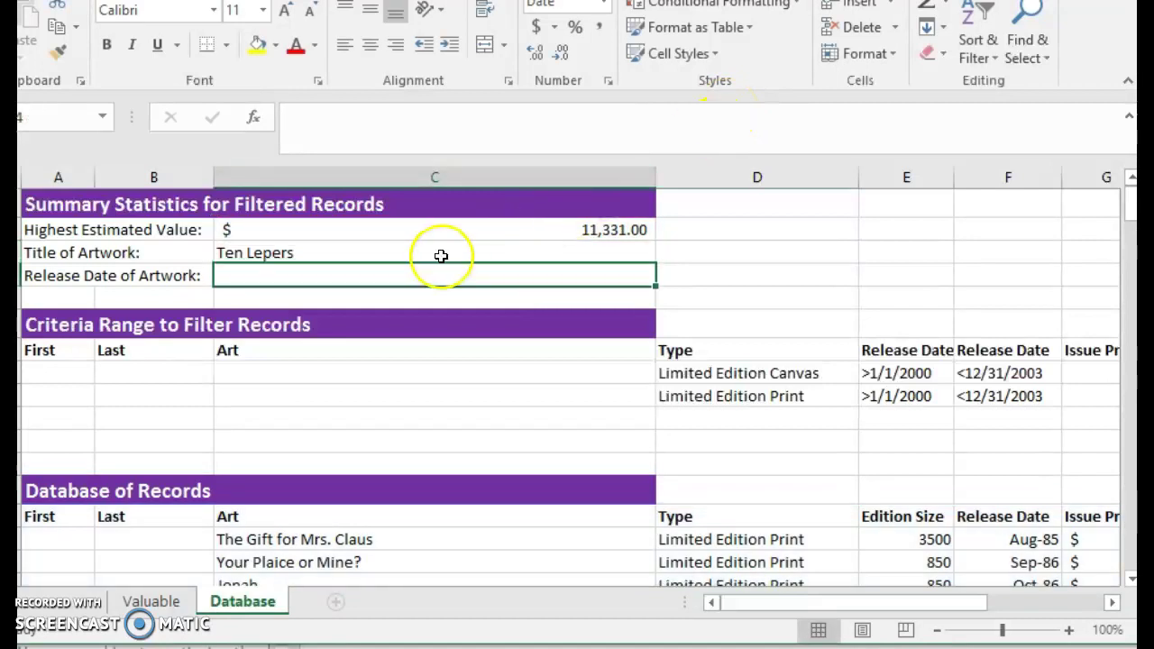
Copy the title formula from cell C3 down into the release date cell C4.
left_click(439, 256)
scroll(327, 491, "down", 1)
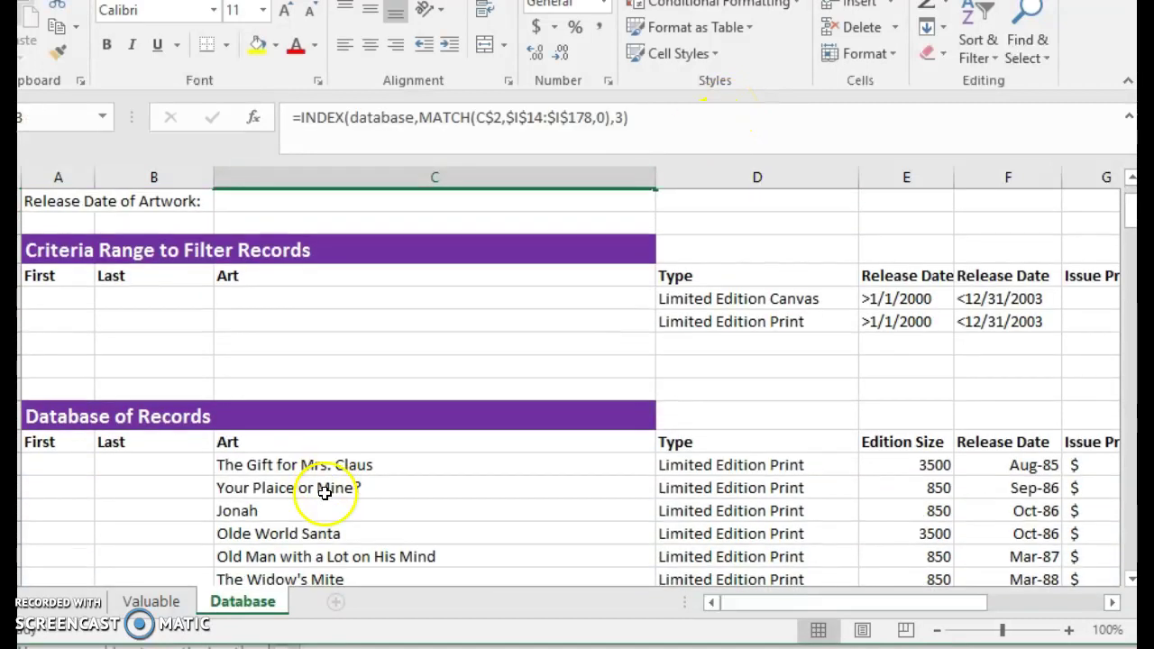
scroll(328, 487, "up", 1)
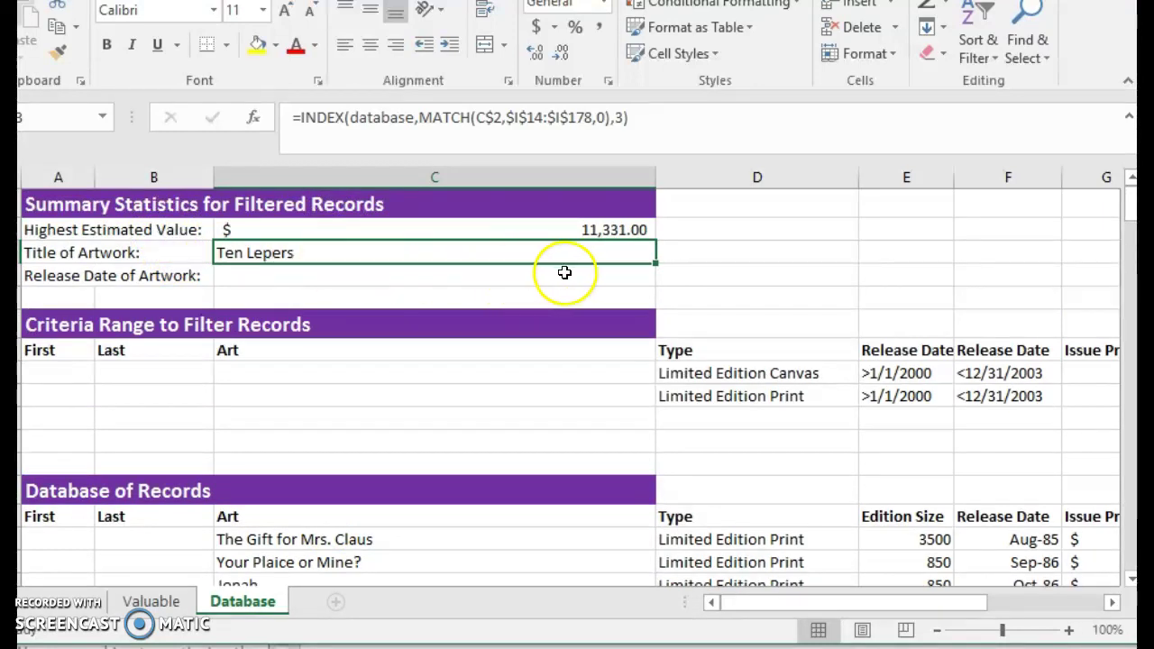
left_click(233, 278)
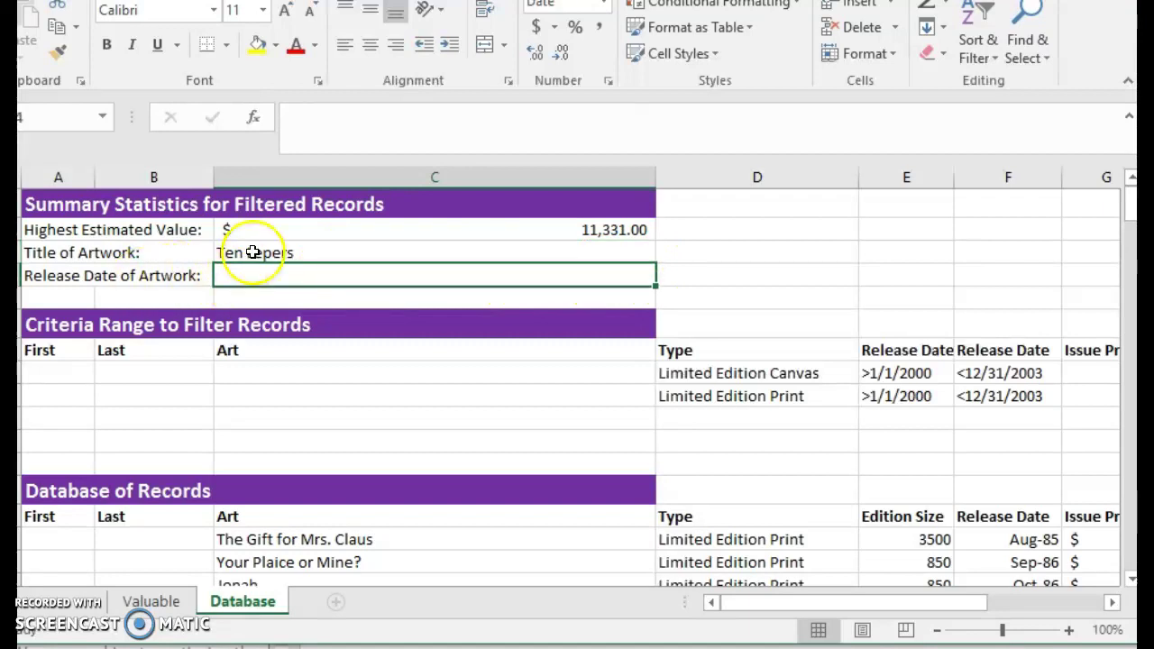
left_click(253, 252)
left_click_drag(655, 264, 654, 284)
left_click(445, 280)
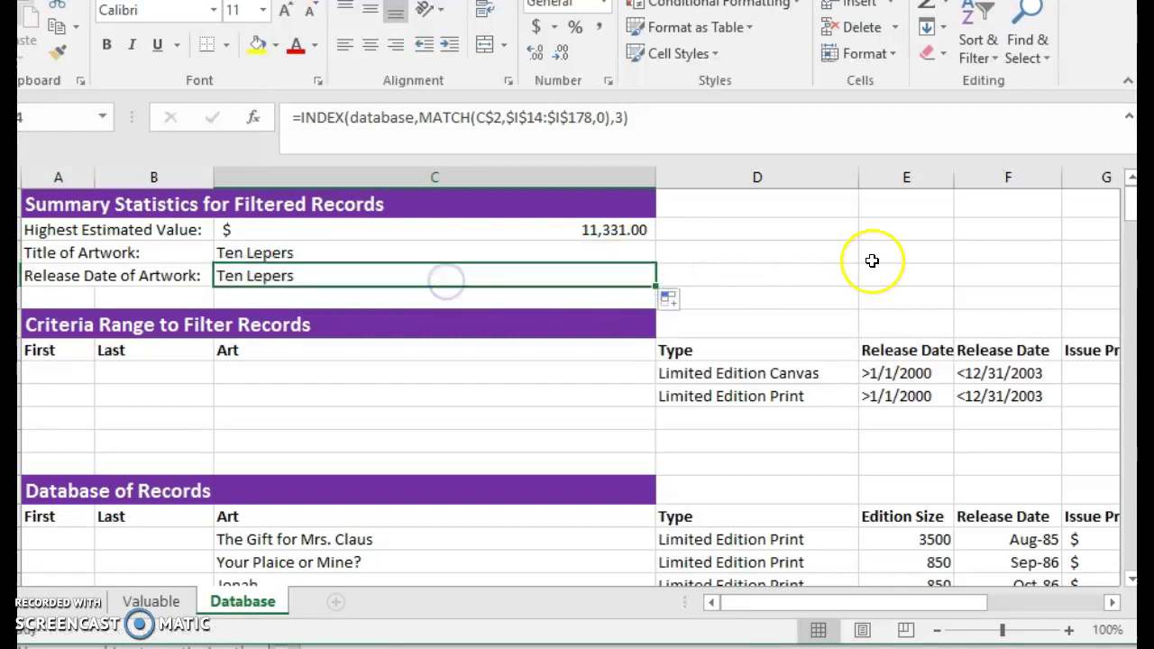
Check in the Word document what instruction 13 requires for cell C4, and return to the Excel workbook.
key("alt+Tab")
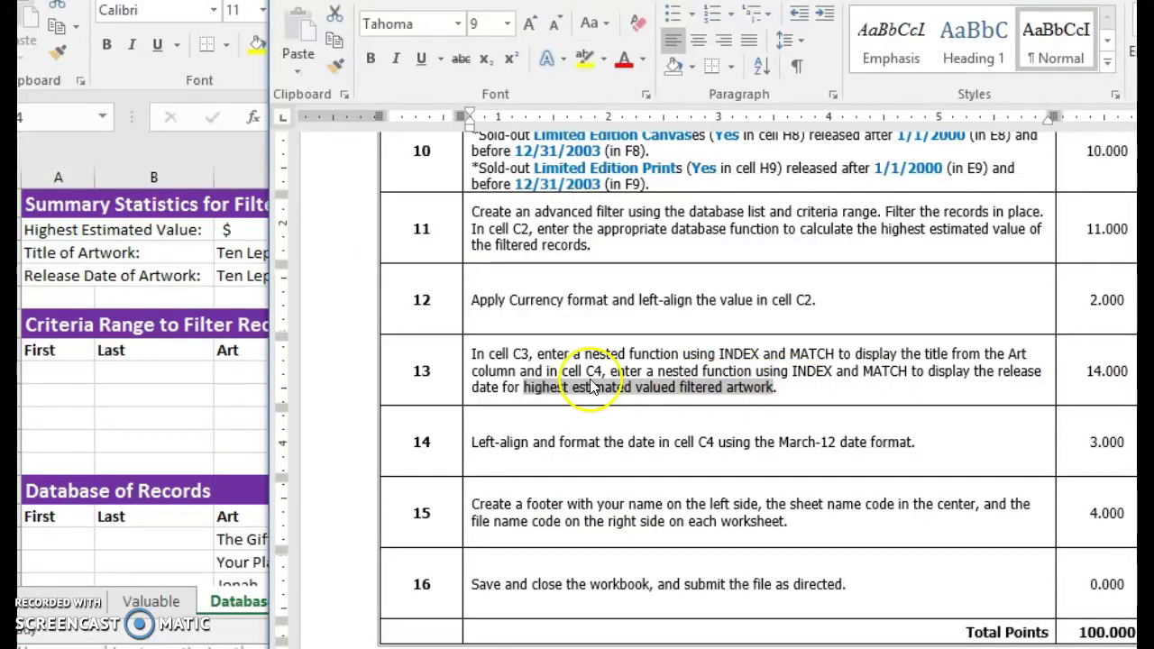
left_click_drag(565, 370, 486, 388)
left_click(203, 255)
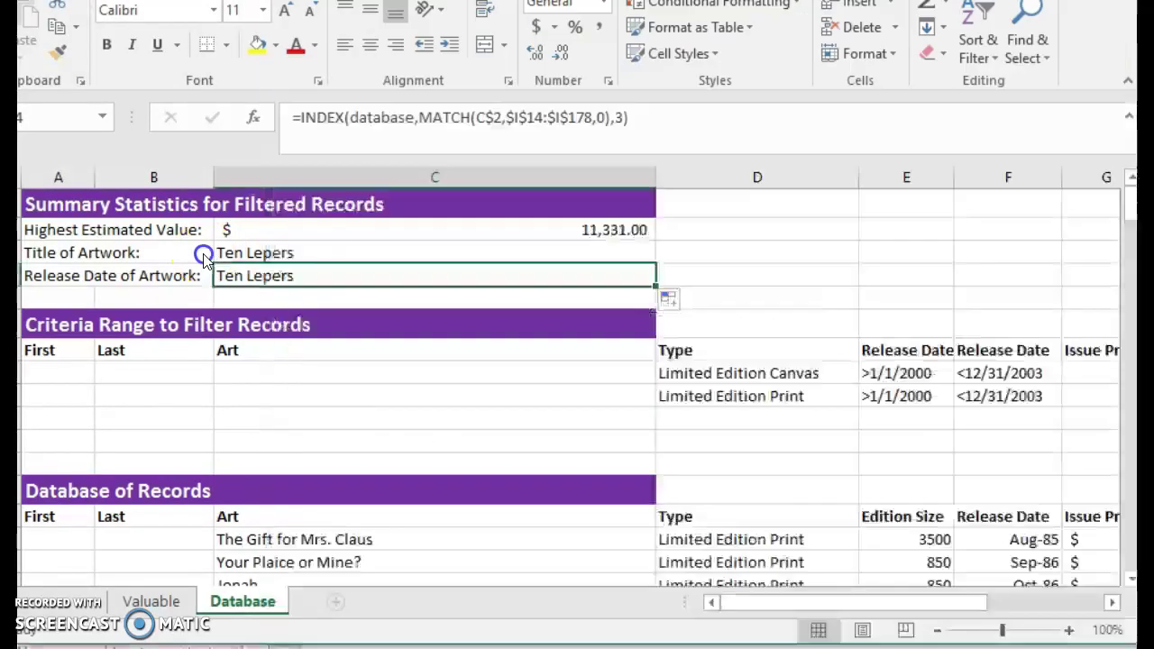
Change the column number in cell C4's INDEX formula to 6 so it returns the Release Date column.
left_click(621, 118)
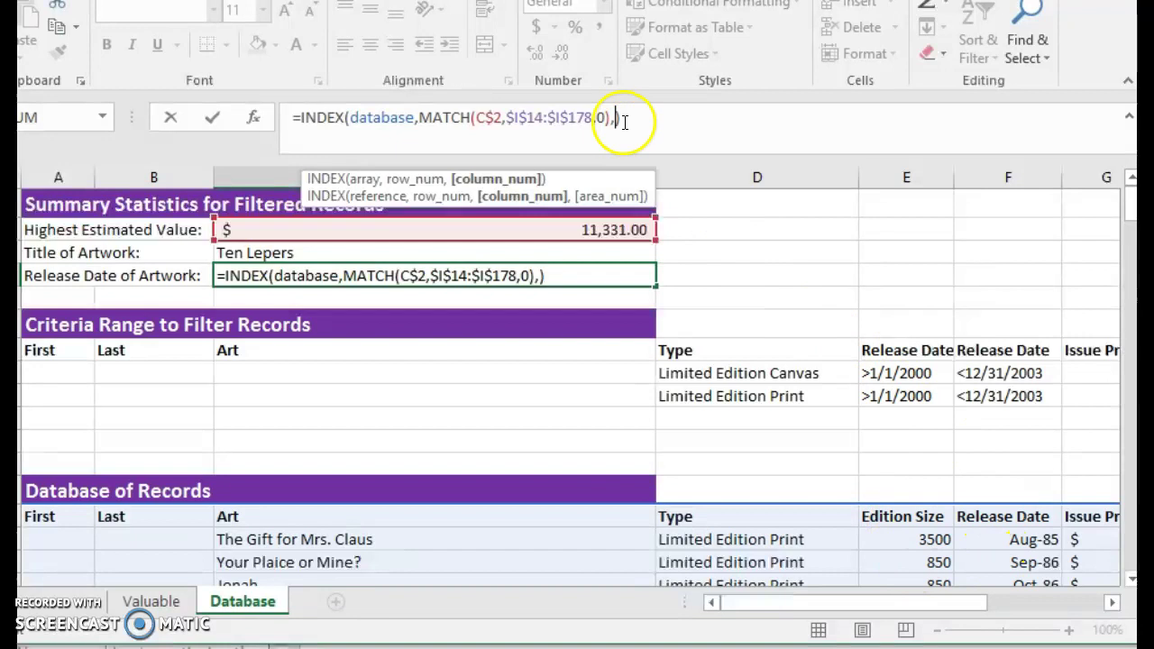
type("6")
key("Return")
Format the release date in cell C4 with the 14-Mar date type.
left_click(601, 278)
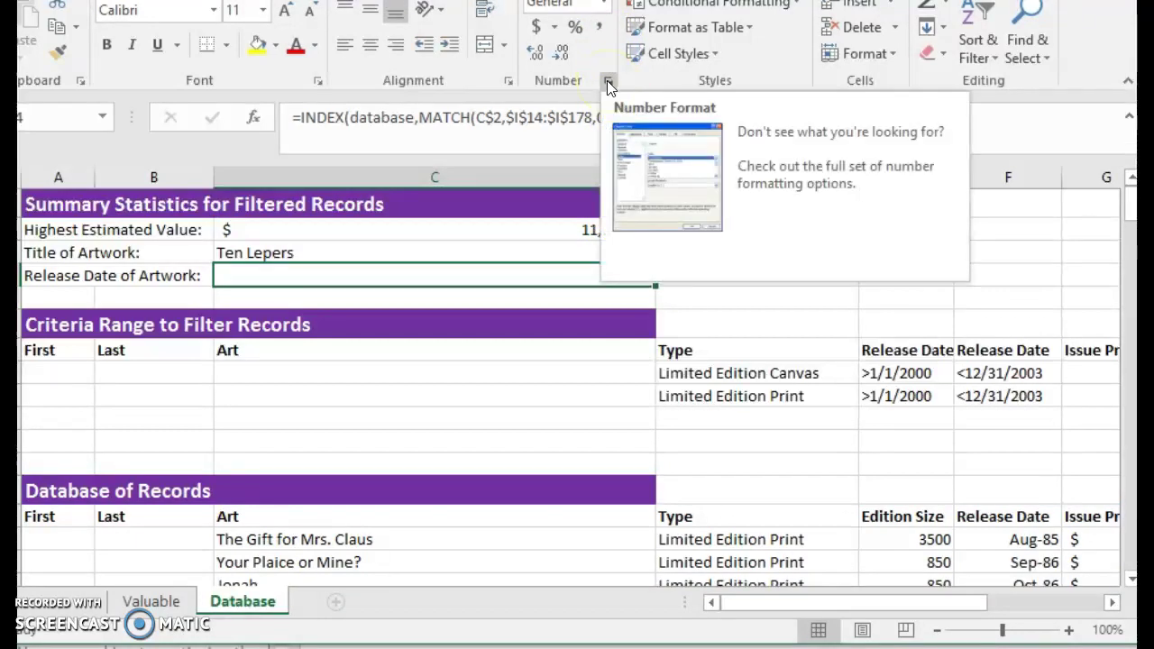
left_click(606, 80)
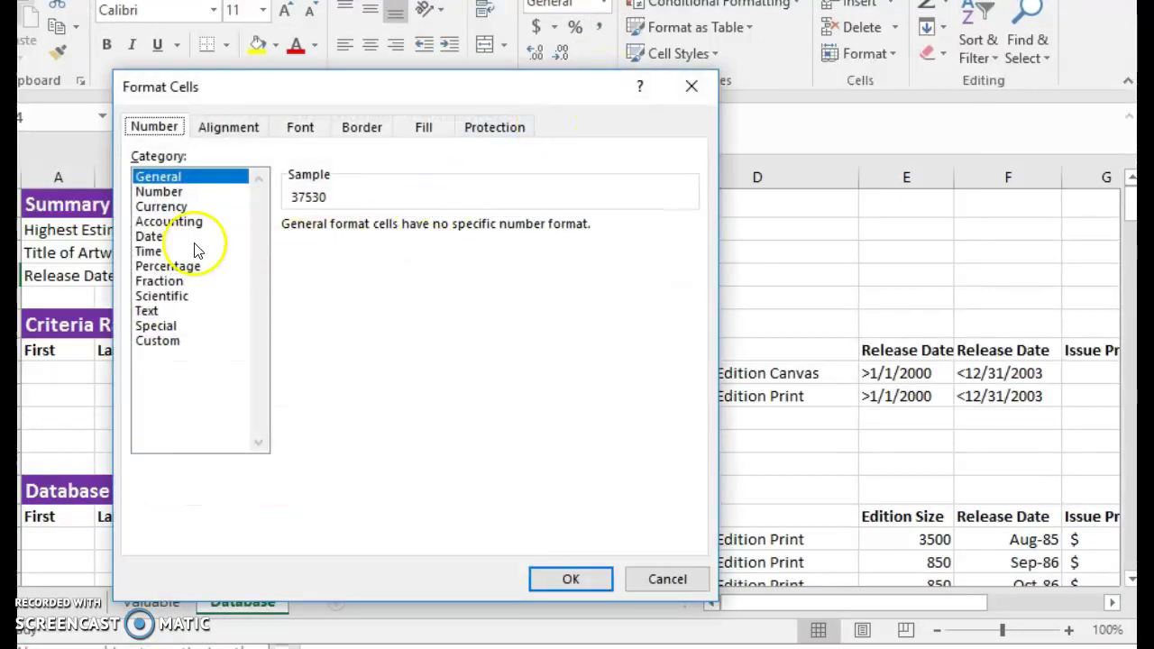
left_click(193, 237)
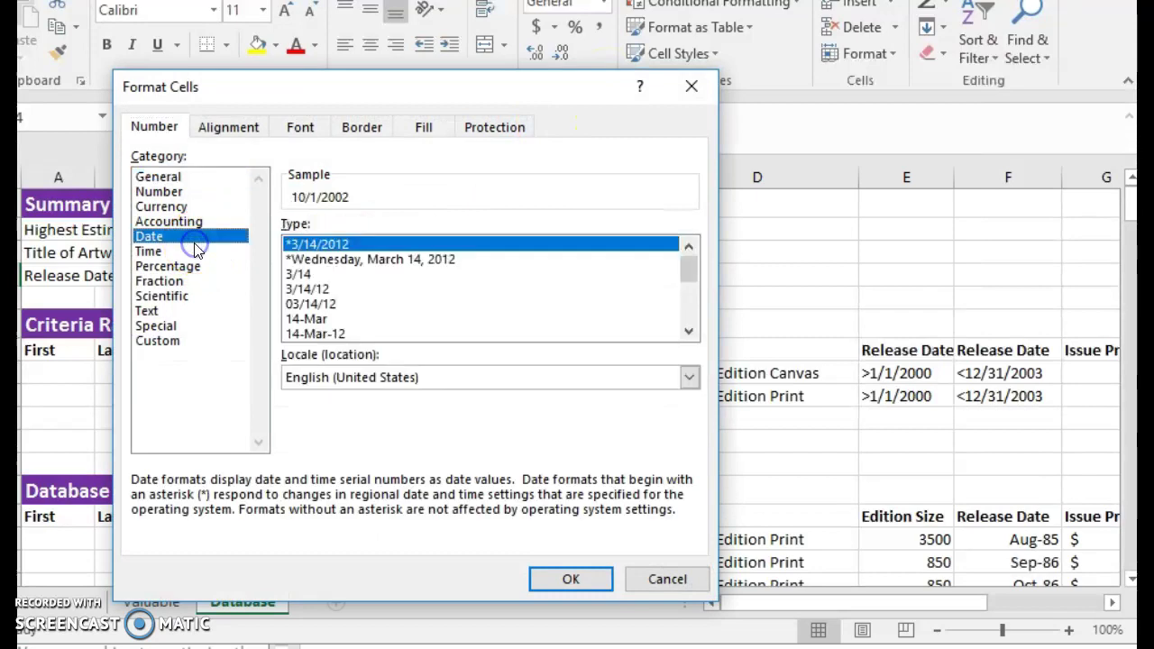
left_click(320, 319)
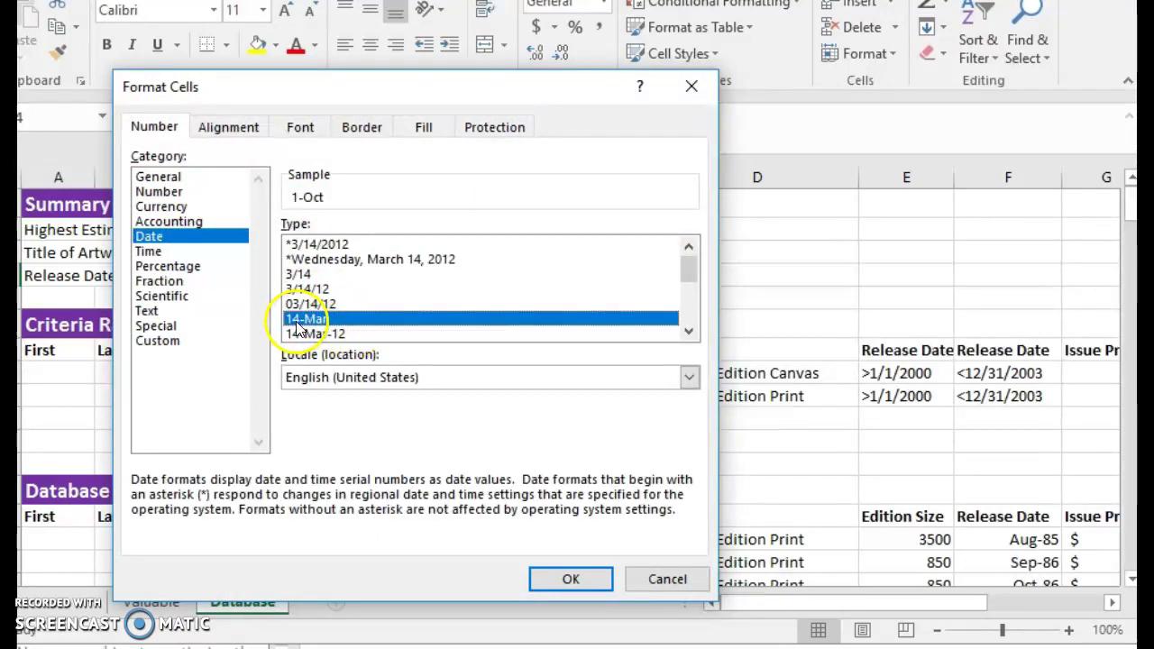
left_click(572, 580)
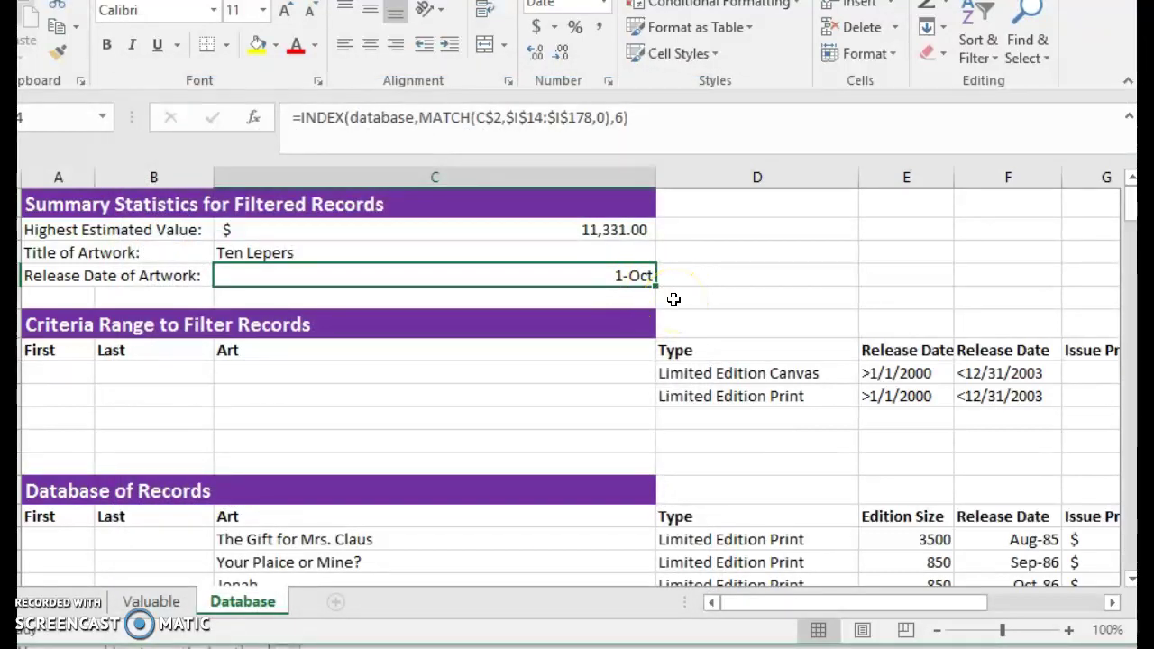
Check instruction 14 in the Word document, then return to the Excel workbook and left-align the release date in cell C4.
key("alt+Tab")
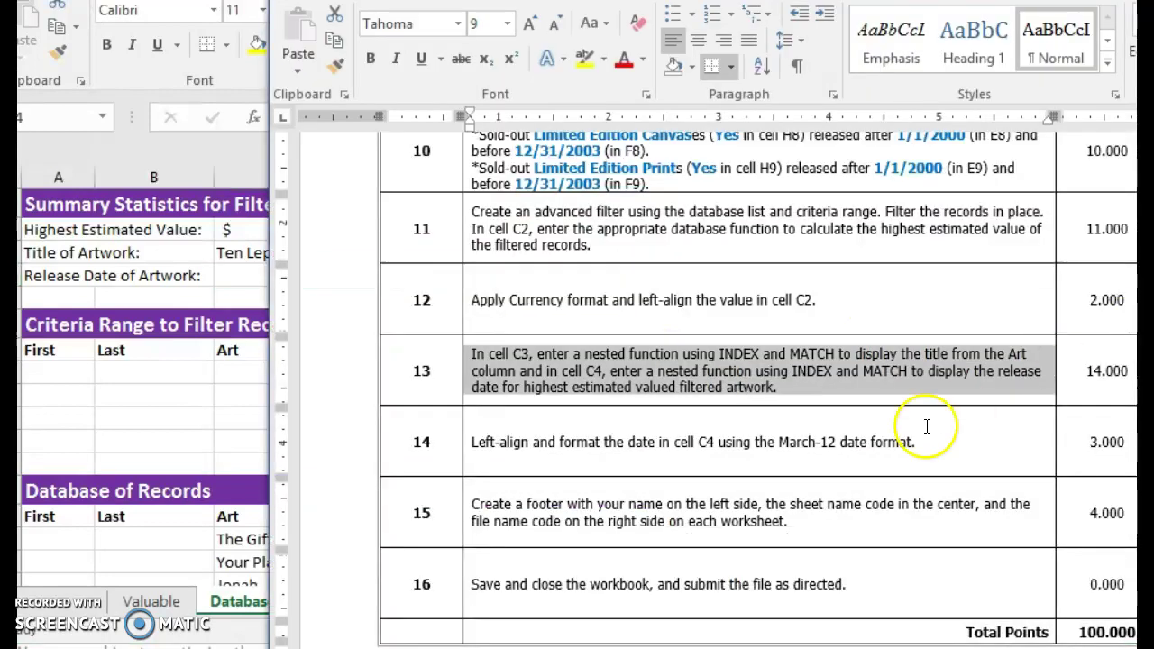
left_click(824, 392)
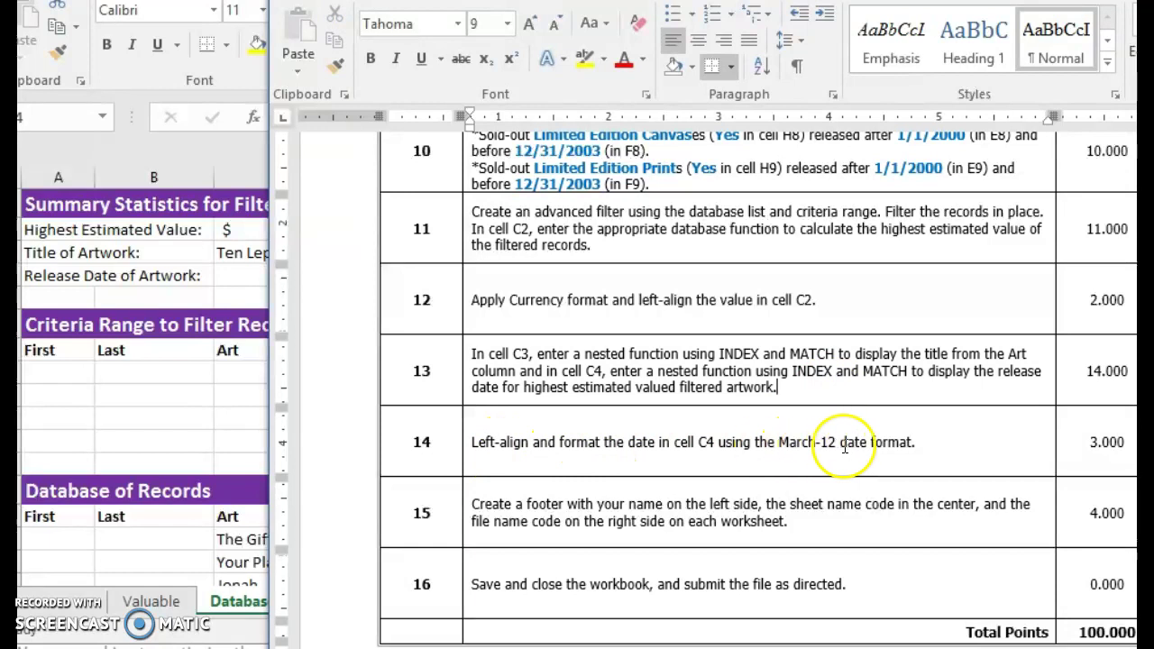
left_click(250, 274)
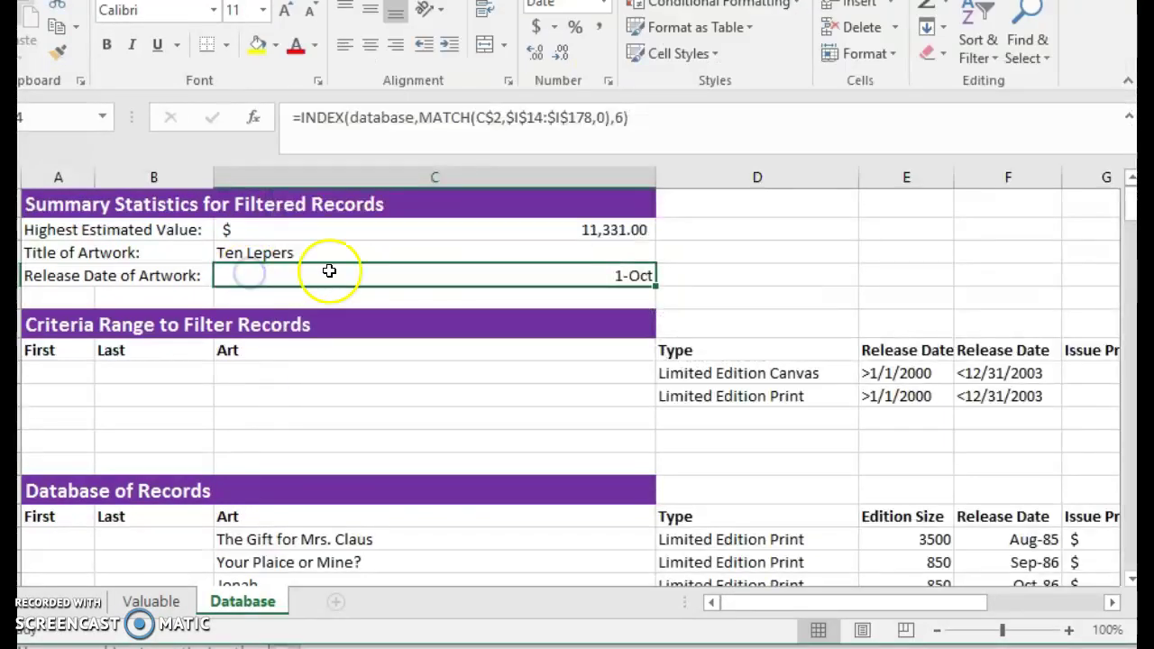
left_click(345, 45)
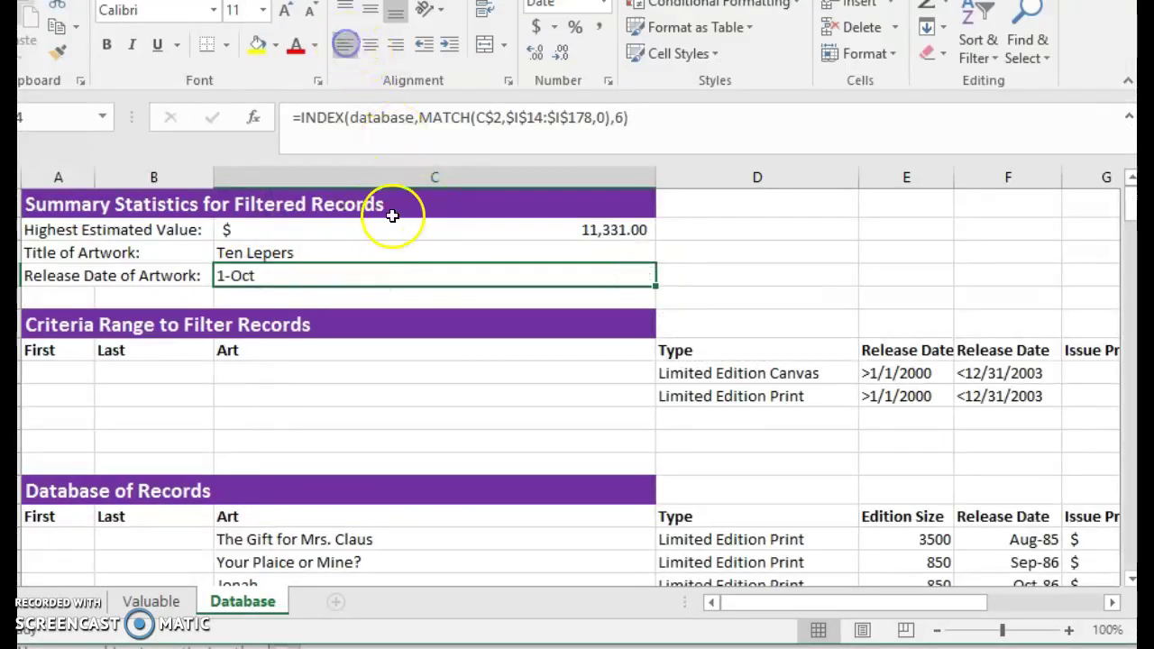